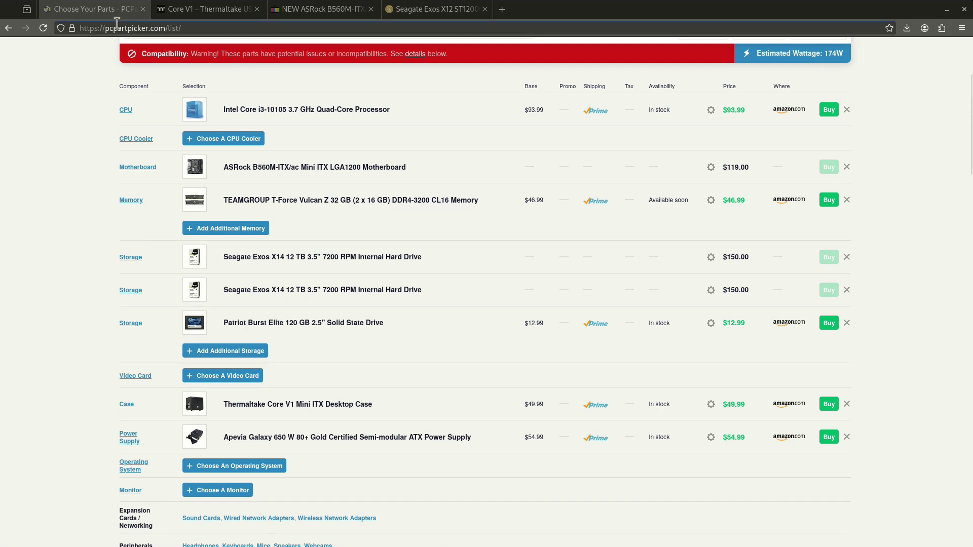
# - Scroll to the top of the parts list to show the header and permalink box
pyautogui.scroll(3, 238, 172)
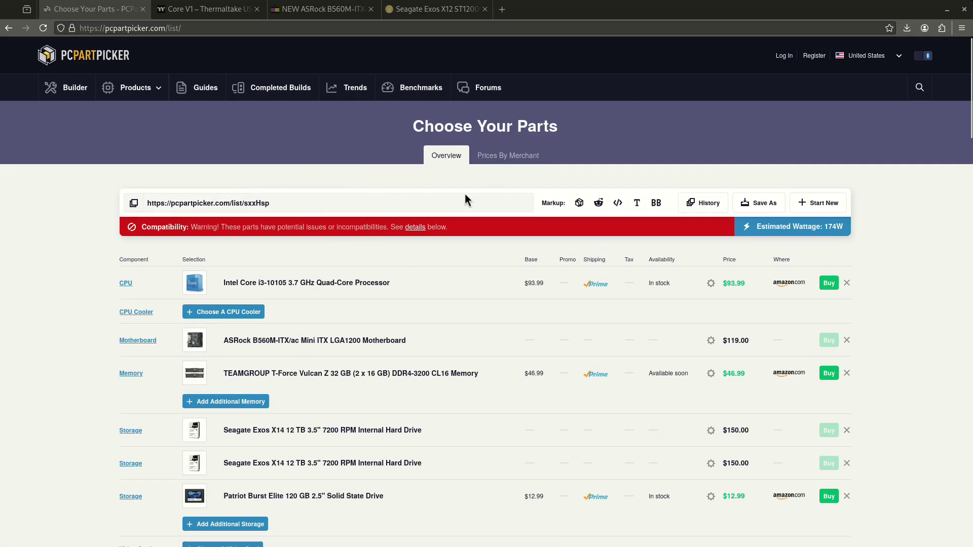
# - Copy the parts list's shareable permalink to the clipboard
pyautogui.click(135, 204)
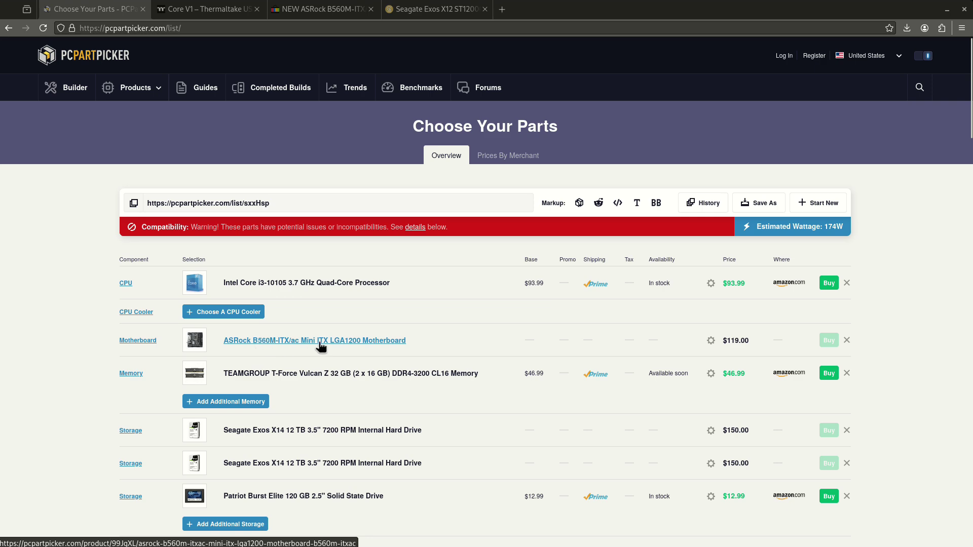
# - Review the US $119.00 ASRock B560M-ITX/ac eBay listing, then return to the parts list
pyautogui.click(302, 11)
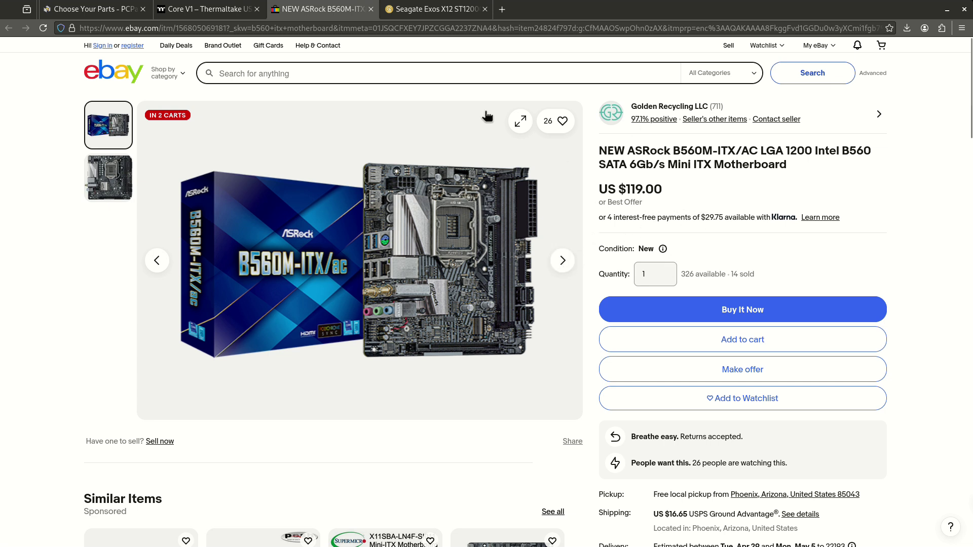
pyautogui.click(83, 10)
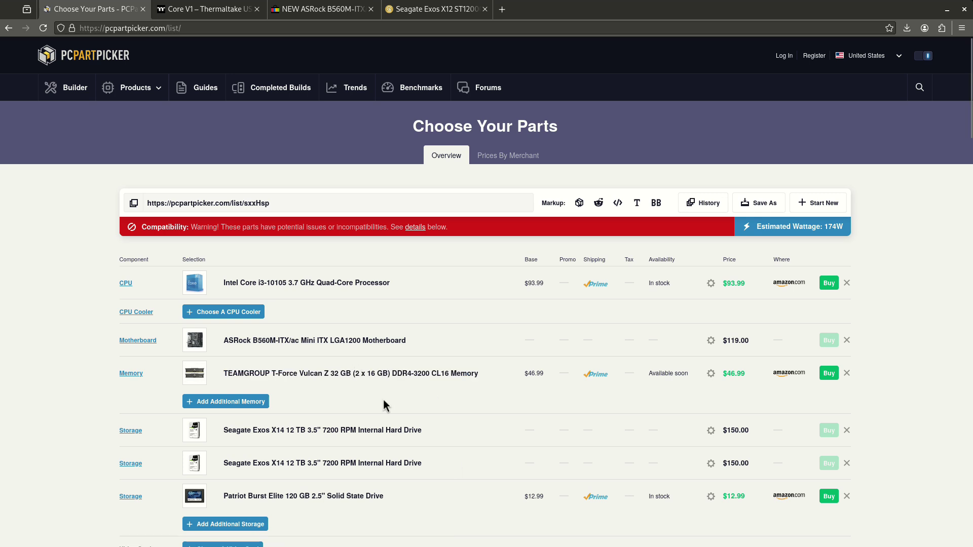
# - View the Core V1 case's interior and angled front photos, then return to the parts list
pyautogui.scroll(-2, 369, 404)
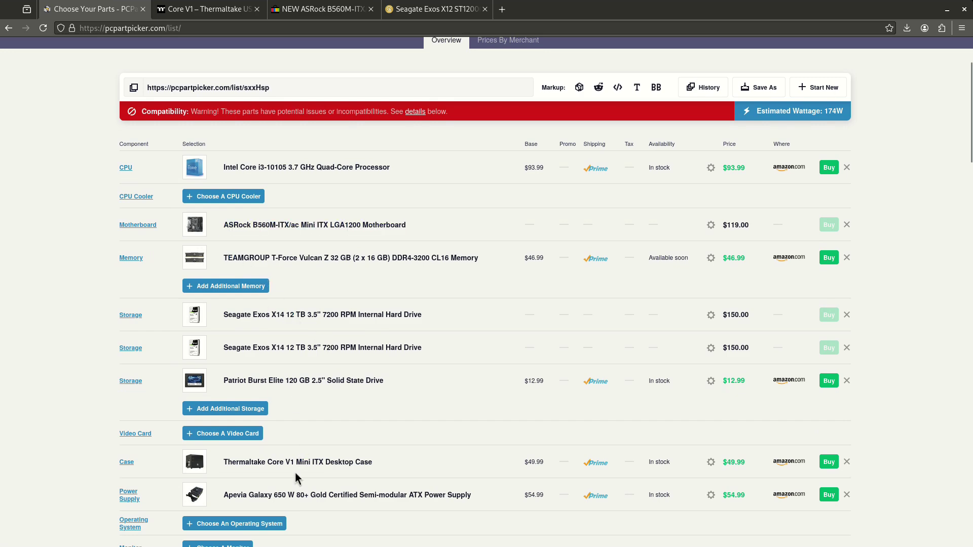
pyautogui.click(208, 9)
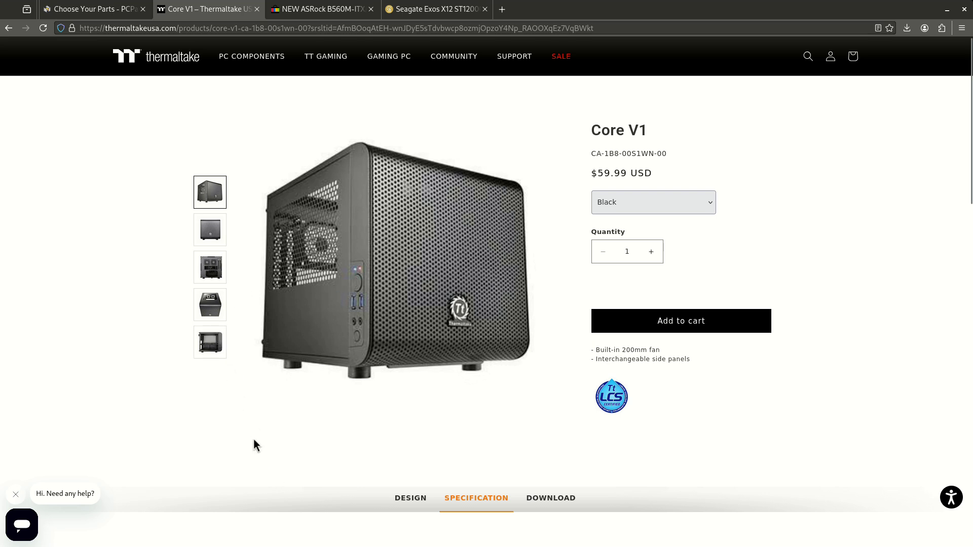
pyautogui.click(206, 353)
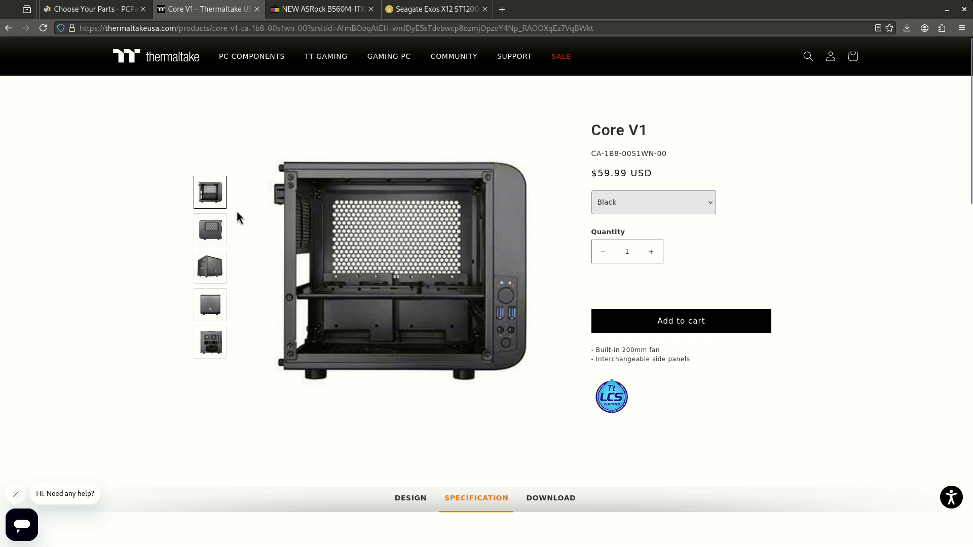
pyautogui.click(210, 267)
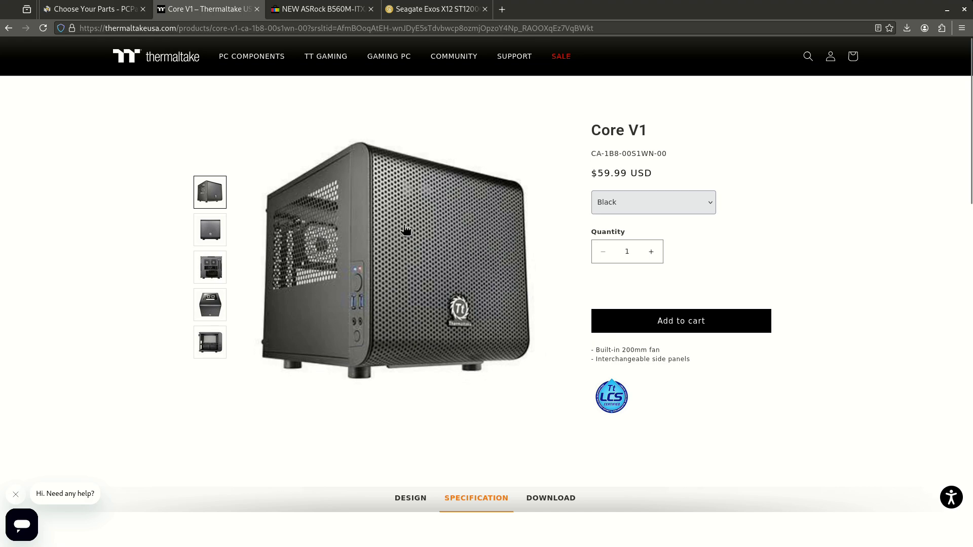
pyautogui.click(116, 10)
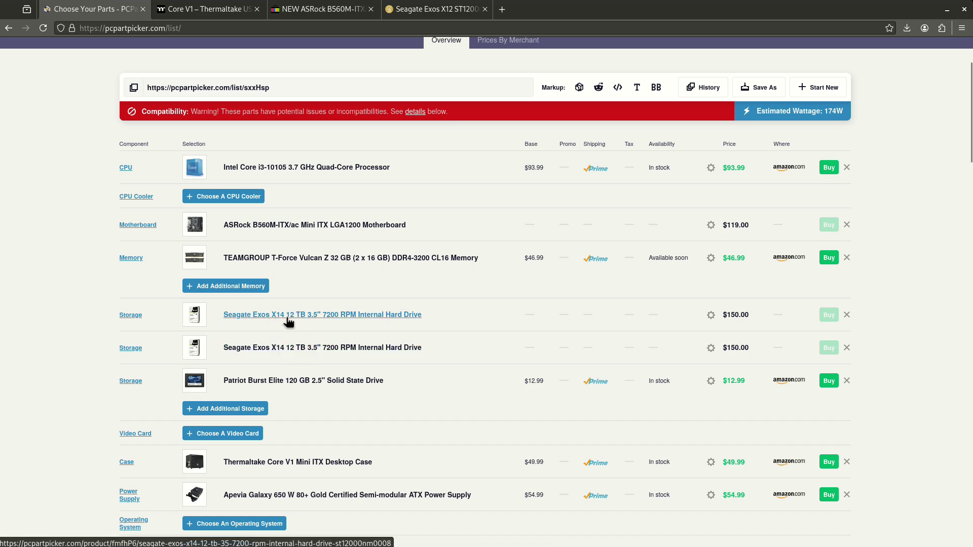
# - Check the $154.99 refurbished Seagate Exos X14 14TB SATA drive, then switch back to PCPartPicker
pyautogui.click(400, 10)
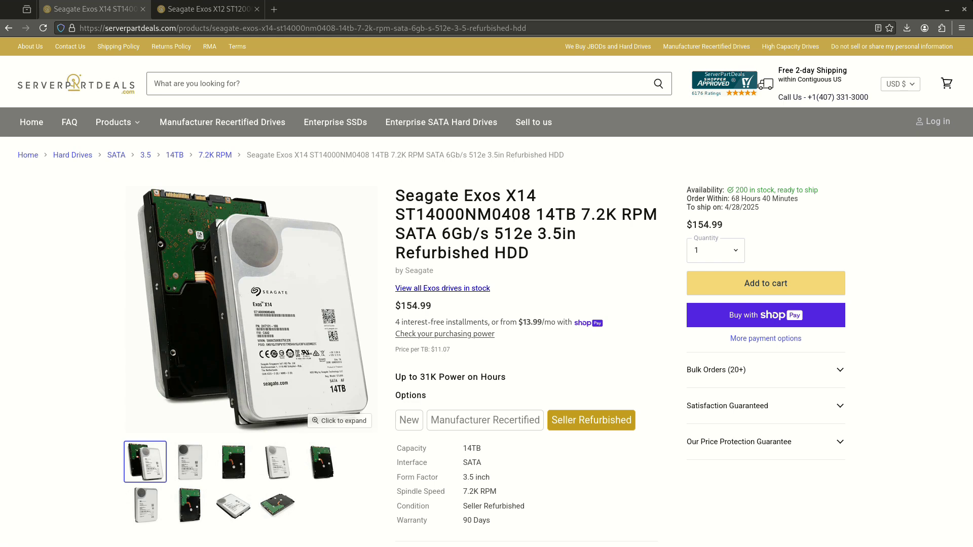
pyautogui.doubleClick(423, 235)
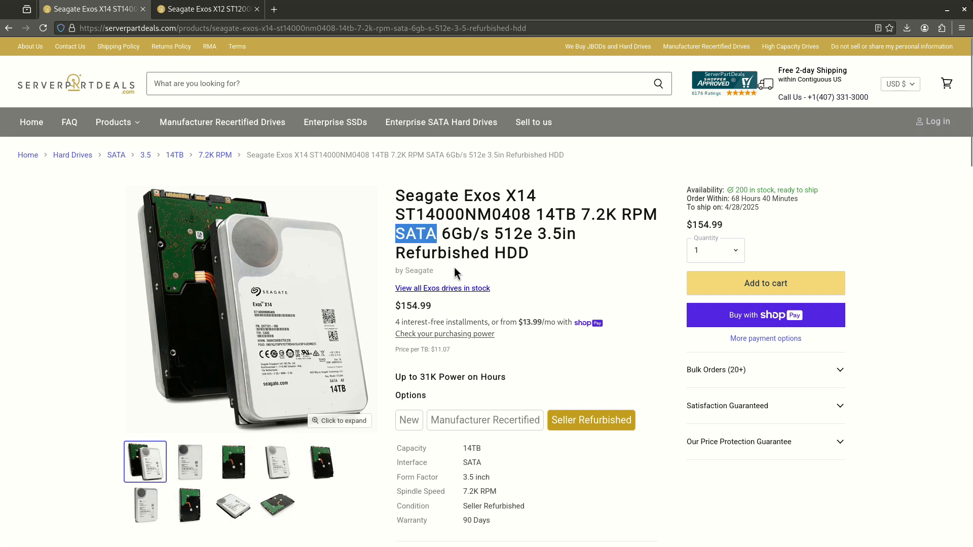
pyautogui.hotkey('alt', 'Tab')
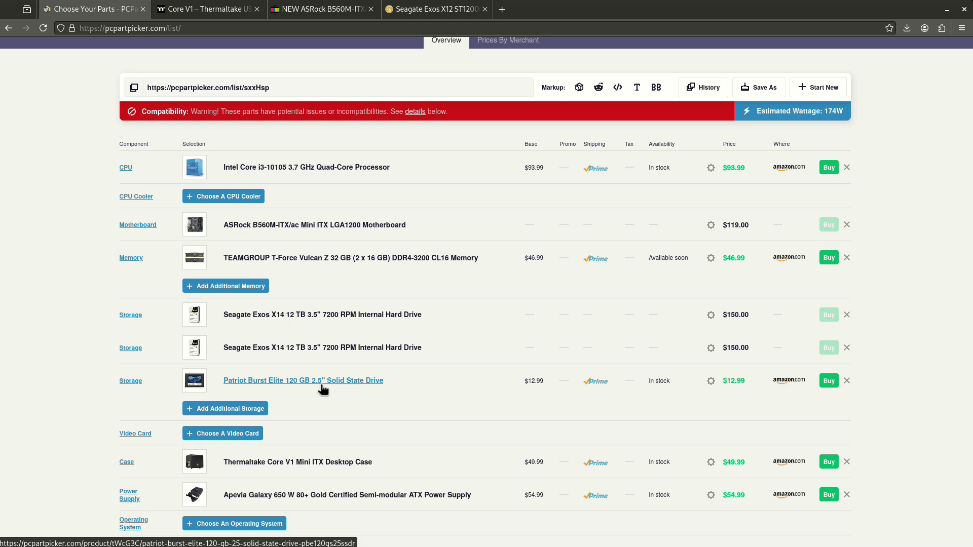
pyautogui.scroll(-2, 323, 389)
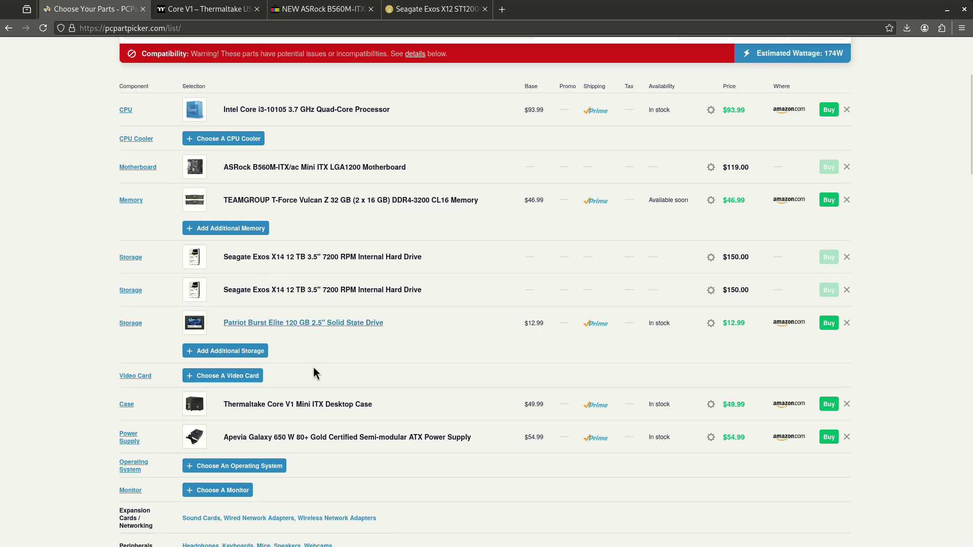
pyautogui.scroll(5, 538, 269)
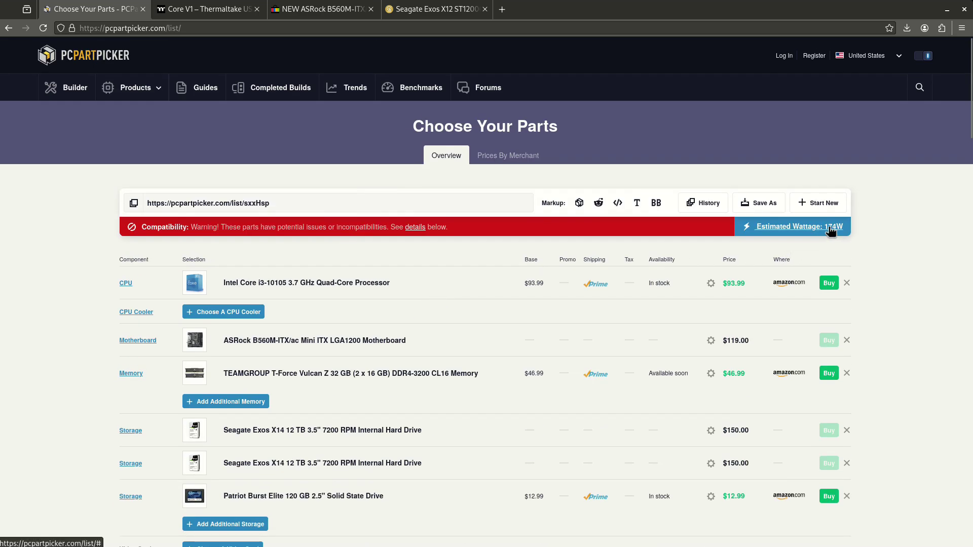
pyautogui.scroll(-3, 730, 305)
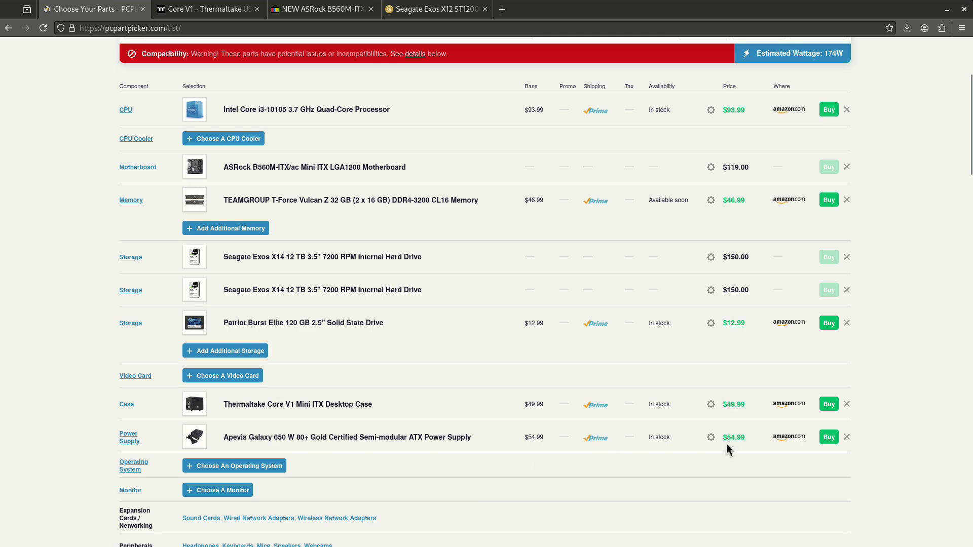
pyautogui.scroll(3, 608, 368)
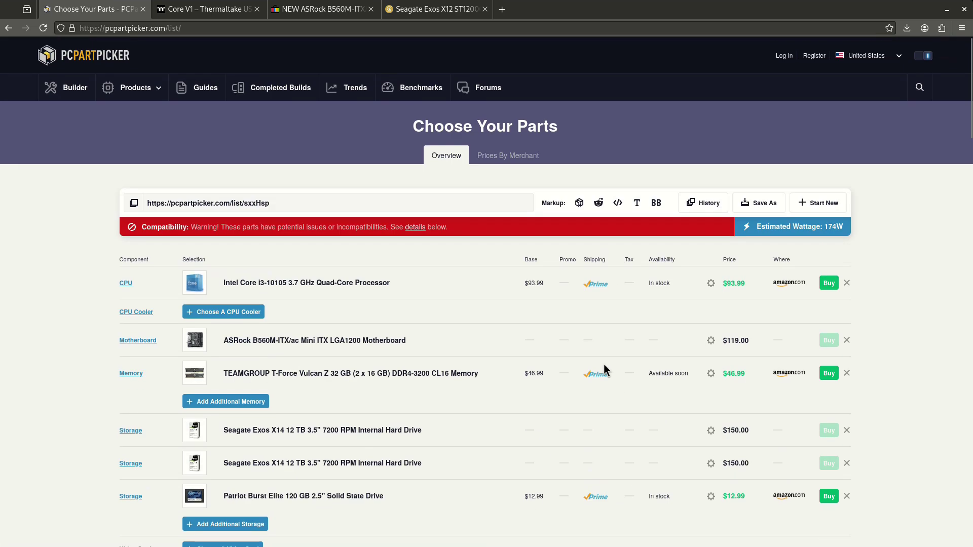
pyautogui.scroll(-5, 478, 304)
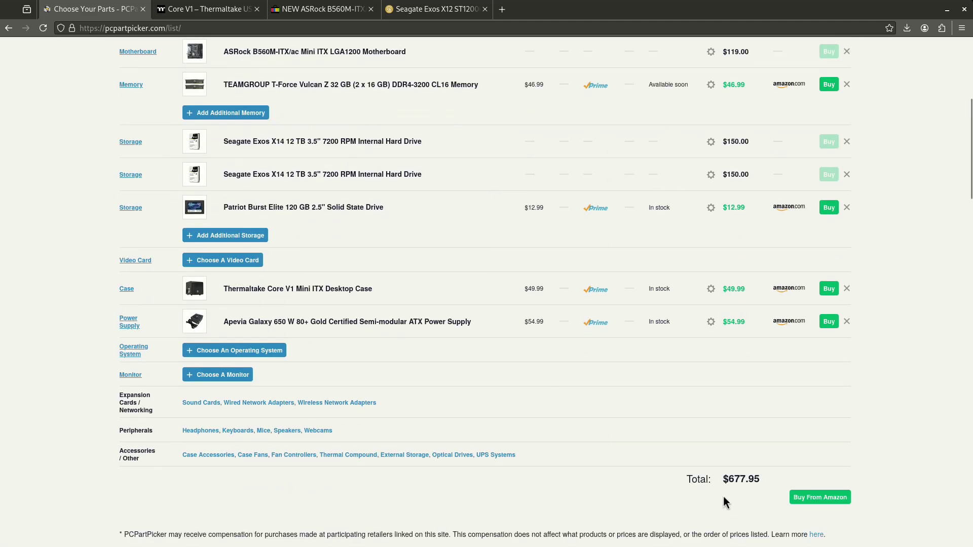
pyautogui.moveTo(731, 477); pyautogui.dragTo(766, 491)
pyautogui.click(750, 482)
pyautogui.scroll(2, 644, 264)
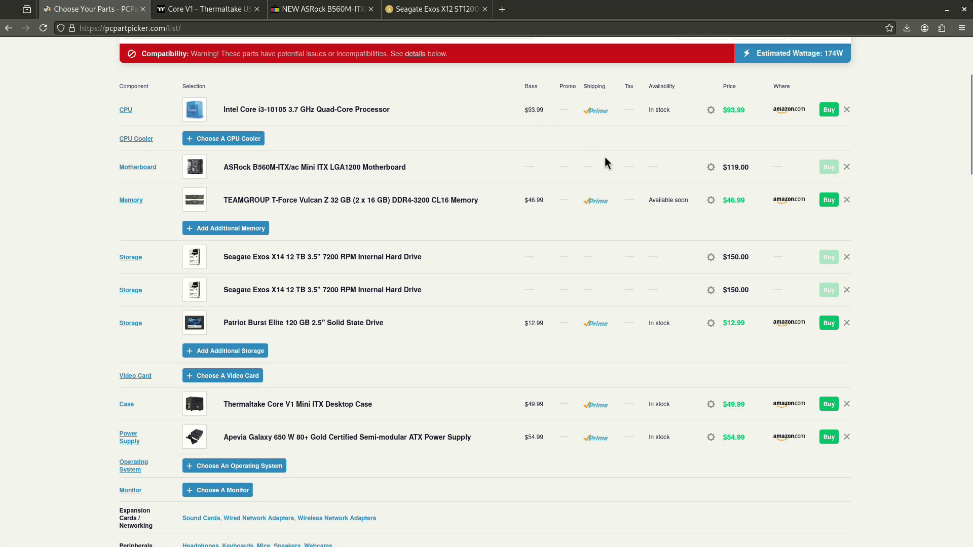
# - Revisit the Core V1 page and the parts list, then bring up the eBay ASRock listing
pyautogui.click(243, 10)
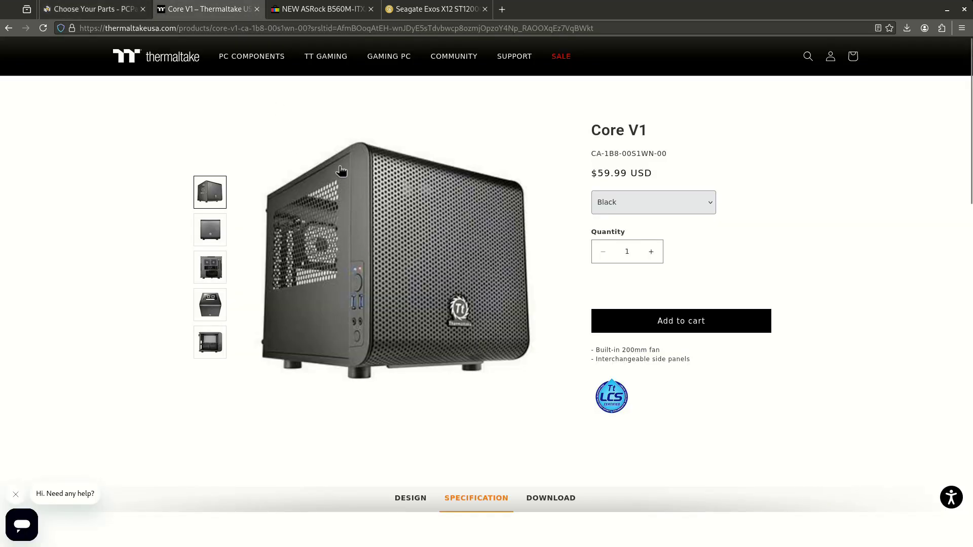
pyautogui.click(88, 10)
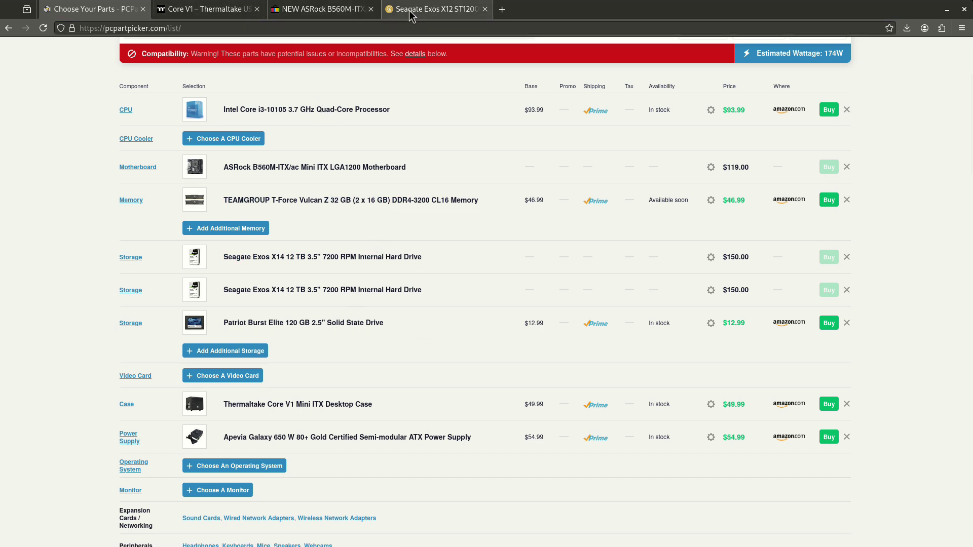
pyautogui.click(323, 10)
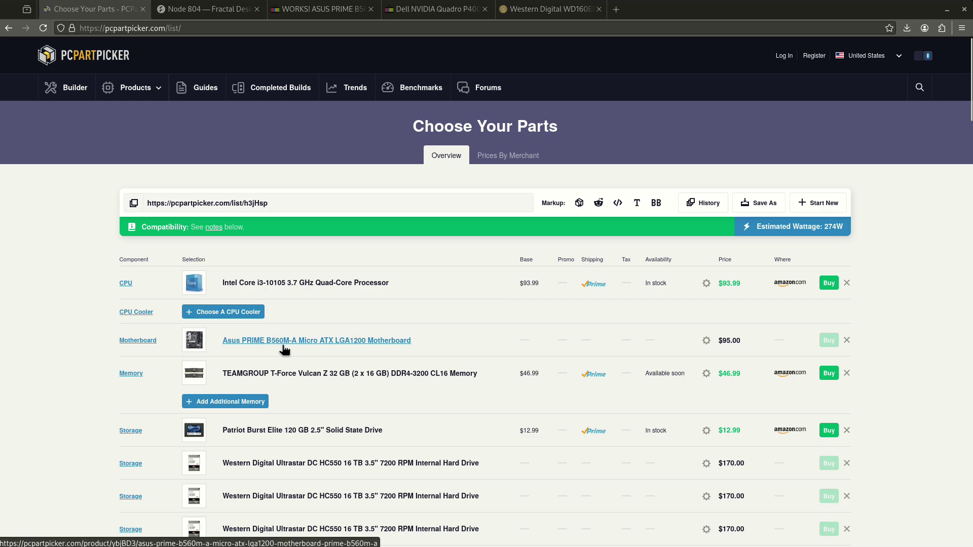
# - Bring up the used ASUS PRIME B560M-A AC motherboard listing at US $89.99
pyautogui.click(312, 19)
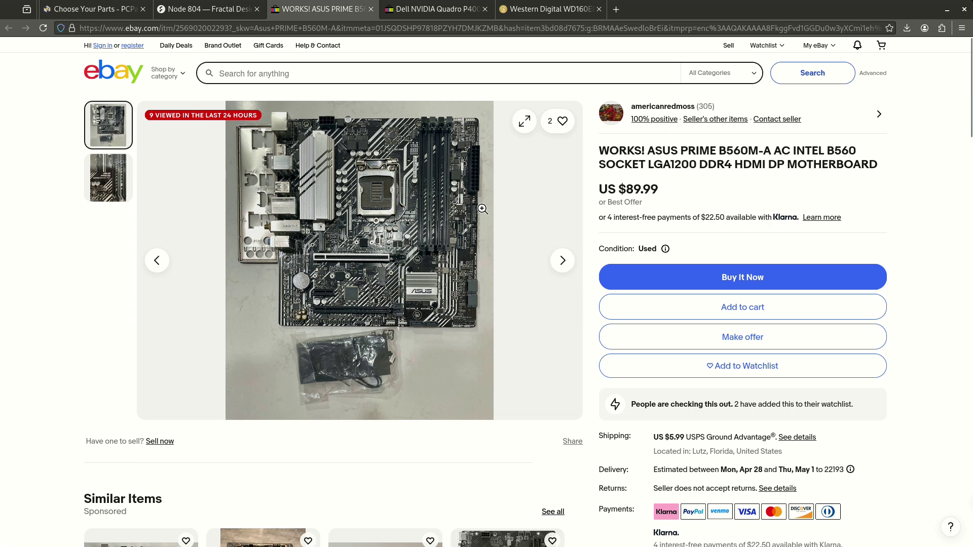
pyautogui.click(108, 178)
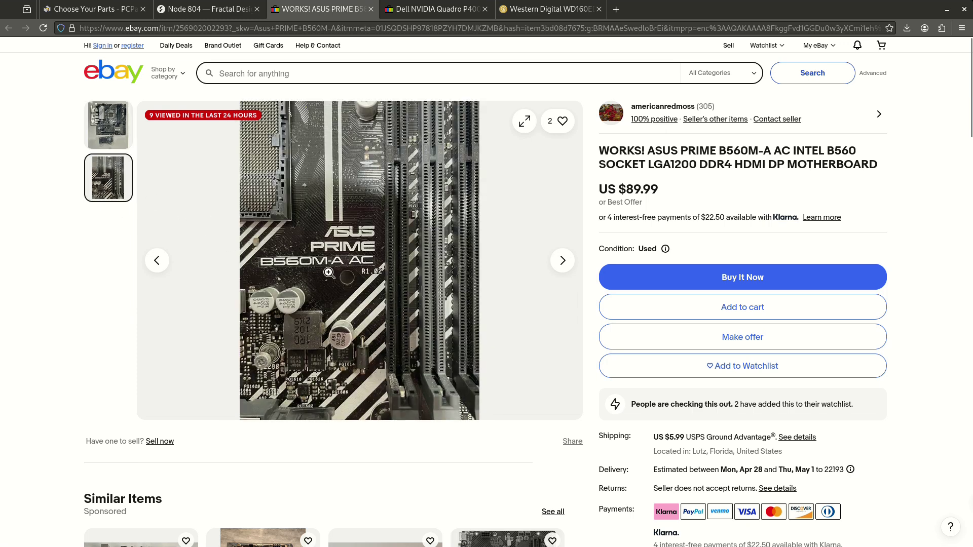
pyautogui.click(133, 145)
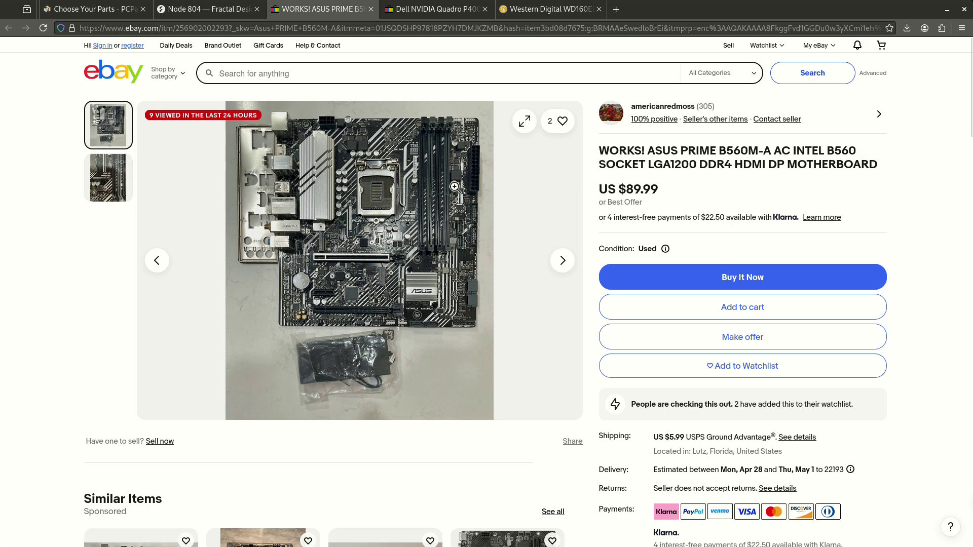
pyautogui.click(97, 9)
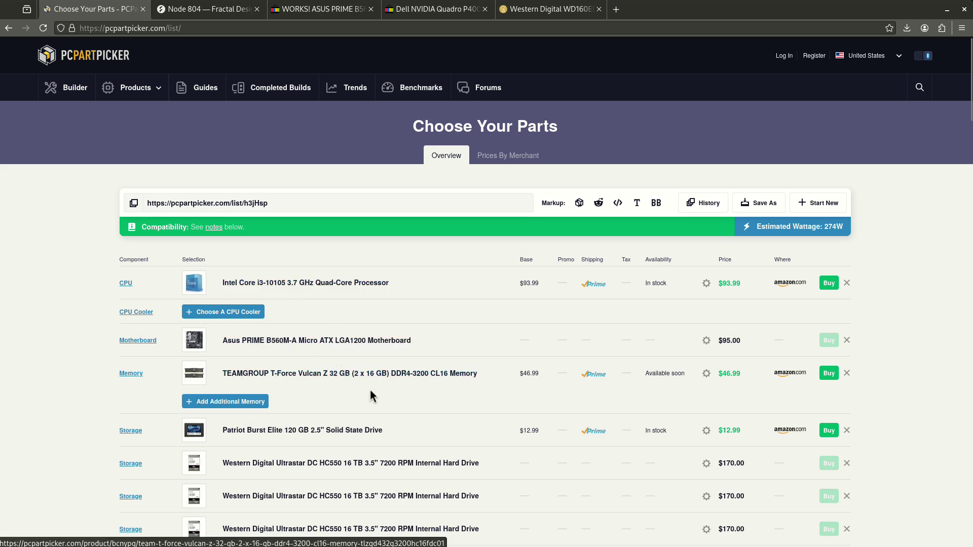
# - Open the ServerPartDeals page for the refurbished WD160EDFZ 16TB drive at $169.99
pyautogui.scroll(-2, 385, 377)
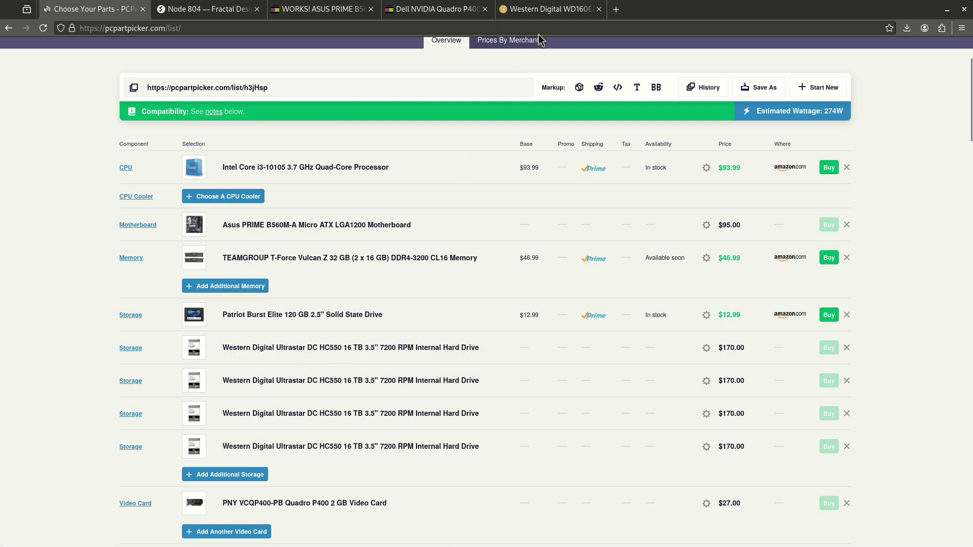
pyautogui.click(550, 9)
pyautogui.click(514, 210)
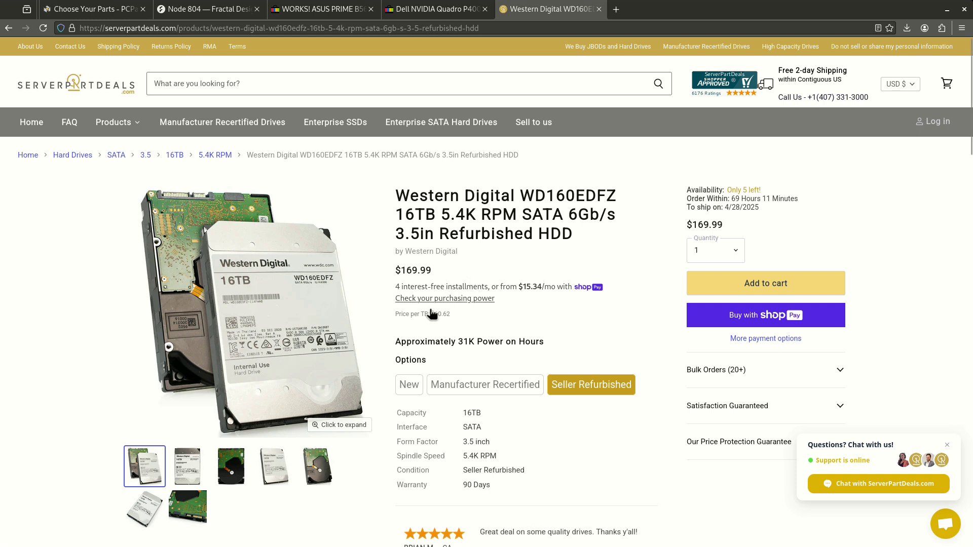
# - Highlight the drive's approximately 31K power-on hours, then go back to the PCPartPicker list
pyautogui.moveTo(412, 342); pyautogui.dragTo(495, 355)
pyautogui.click(495, 355)
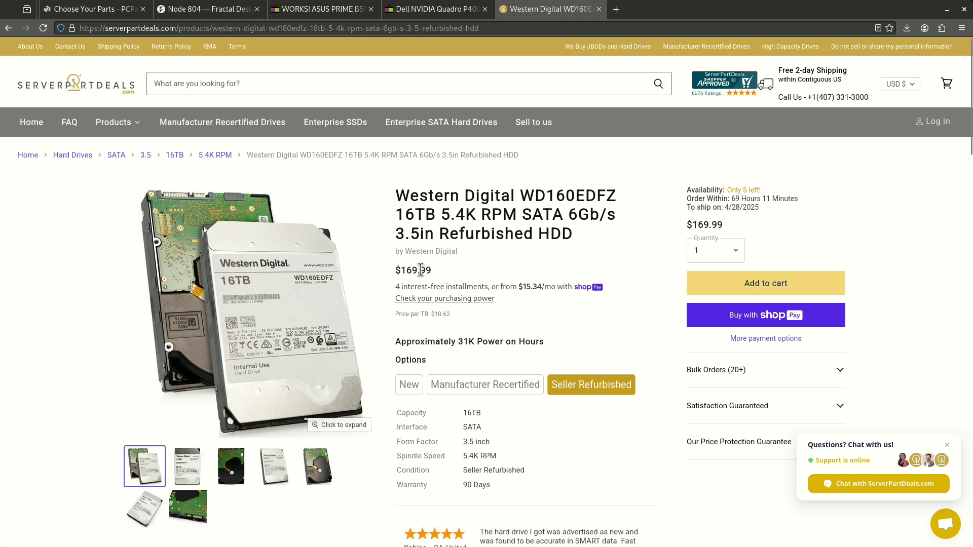
pyautogui.click(116, 9)
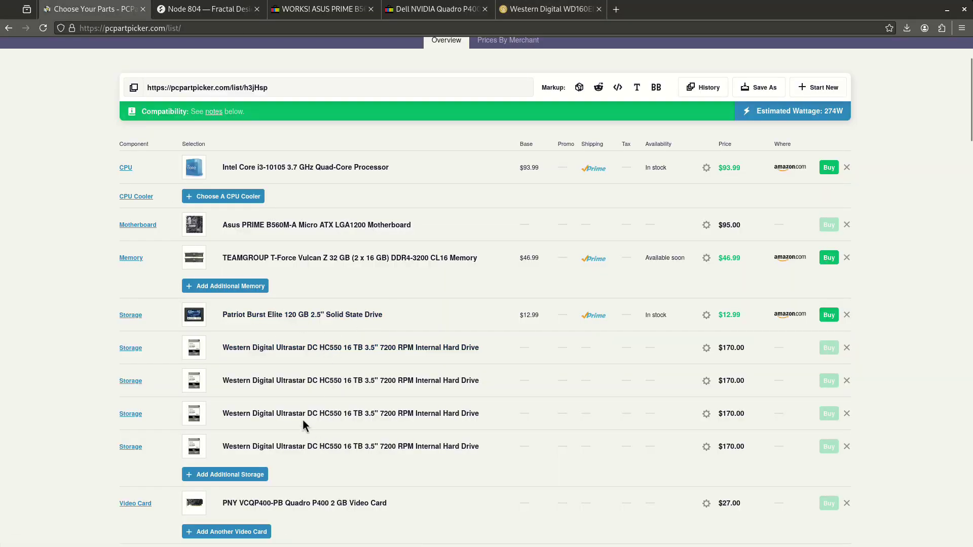
# - Open the eBay listing for the used Dell NVIDIA Quadro P400 2GB card at US $27.97
pyautogui.scroll(-2, 301, 403)
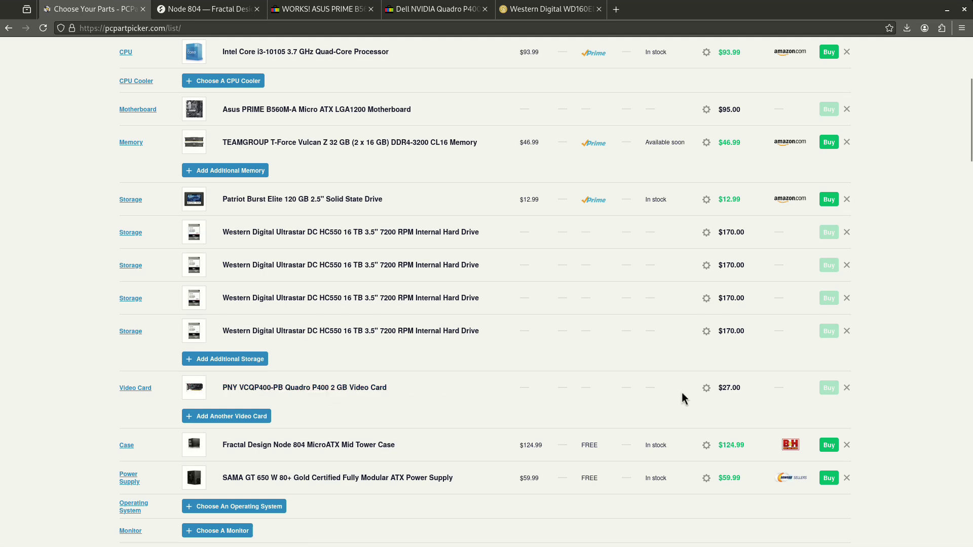
pyautogui.click(439, 12)
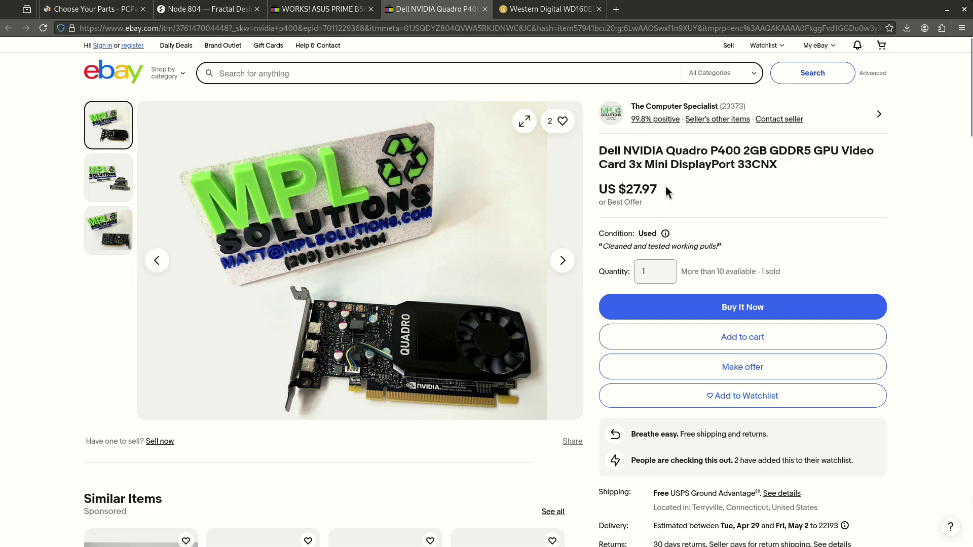
# - Briefly highlight the seller's condition note on the Quadro P400 listing, then go back to the PCPartPicker list
pyautogui.moveTo(651, 247); pyautogui.dragTo(599, 246)
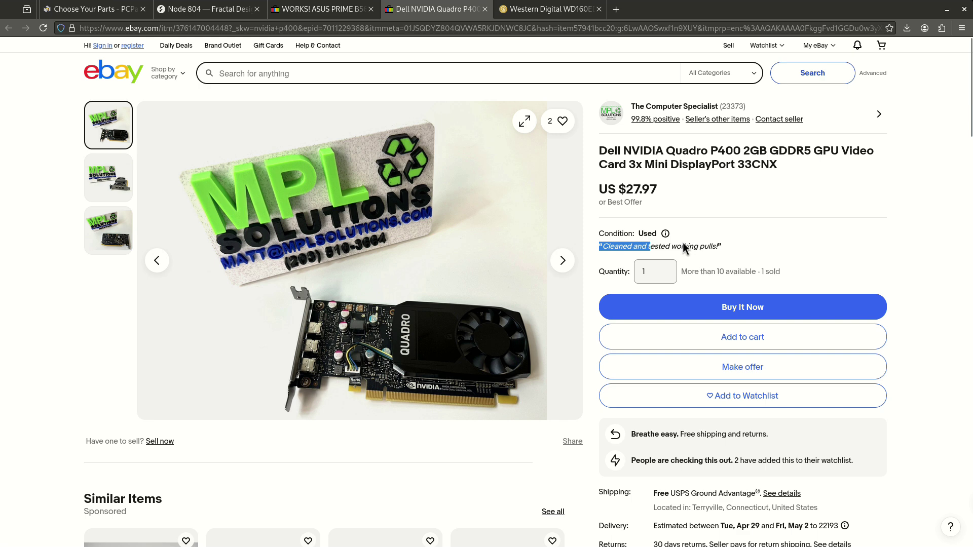
pyautogui.moveTo(683, 244); pyautogui.dragTo(688, 246)
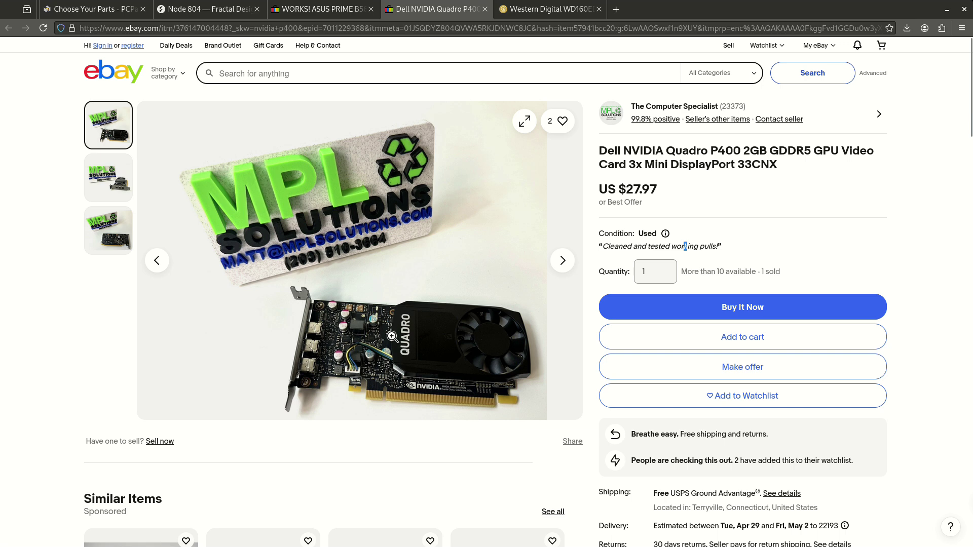
pyautogui.click(131, 11)
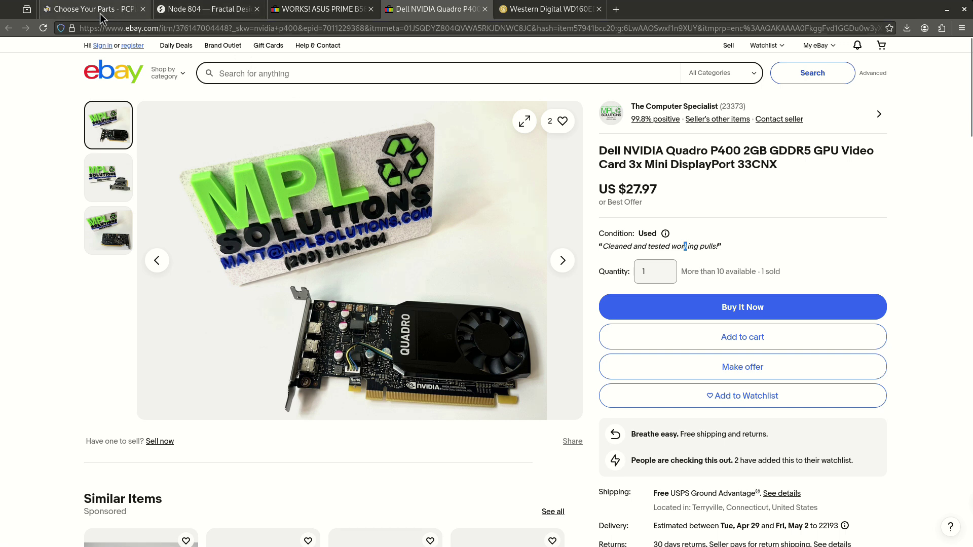
pyautogui.scroll(-1, 272, 382)
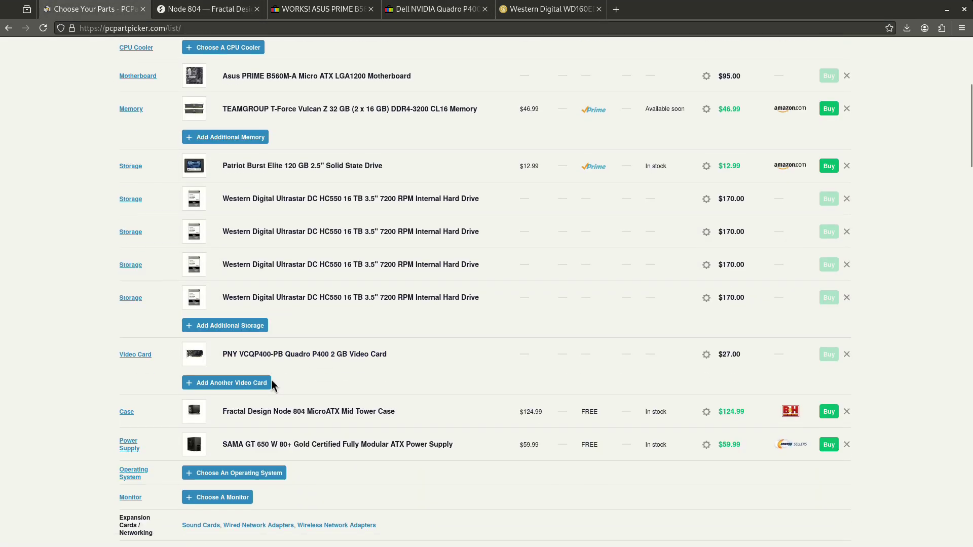
# - Open the Node 804 product page and view its open-frame and drive-cage photos
pyautogui.click(200, 9)
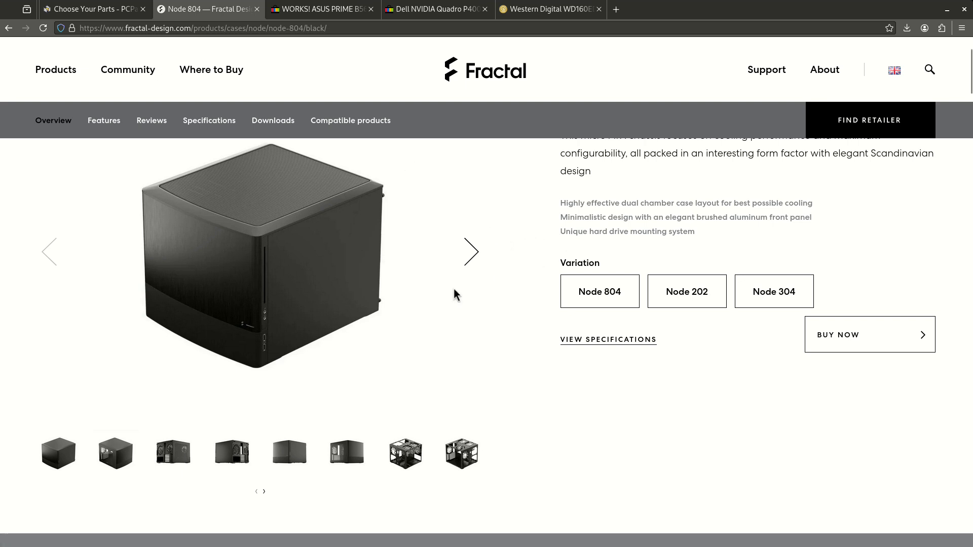
pyautogui.click(401, 451)
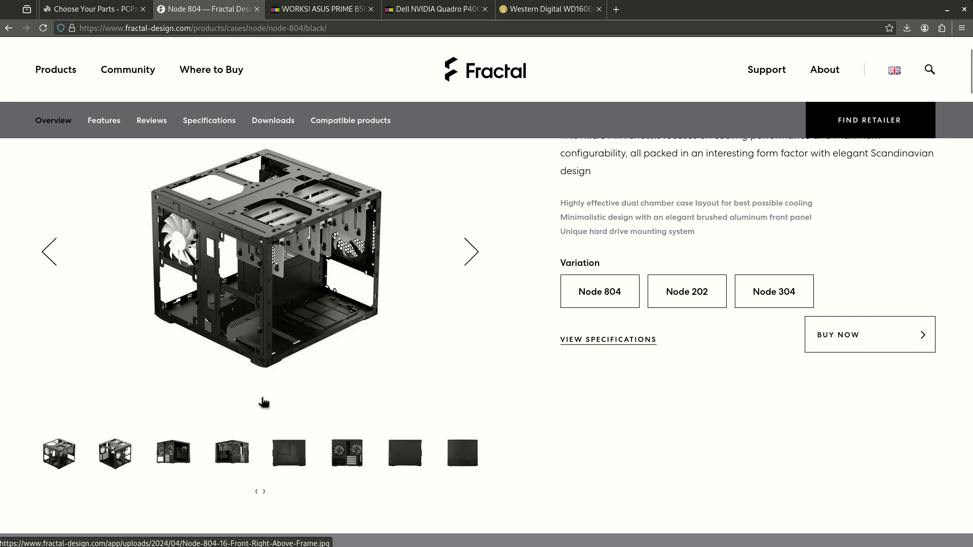
pyautogui.click(462, 261)
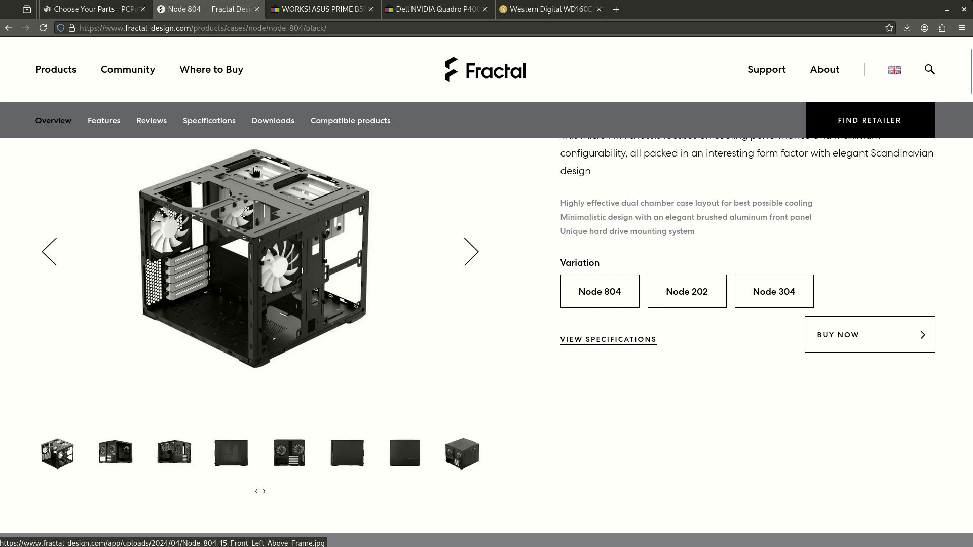
pyautogui.click(476, 254)
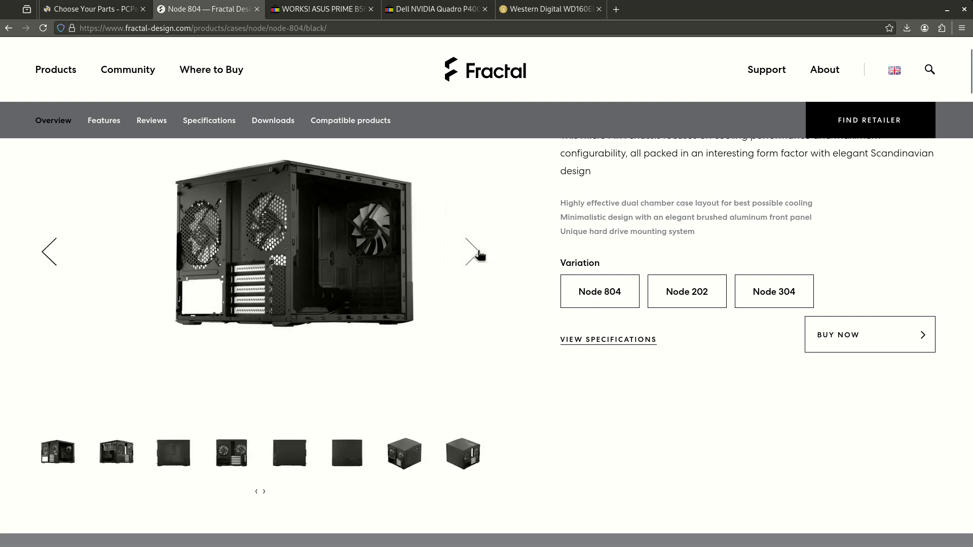
pyautogui.click(476, 253)
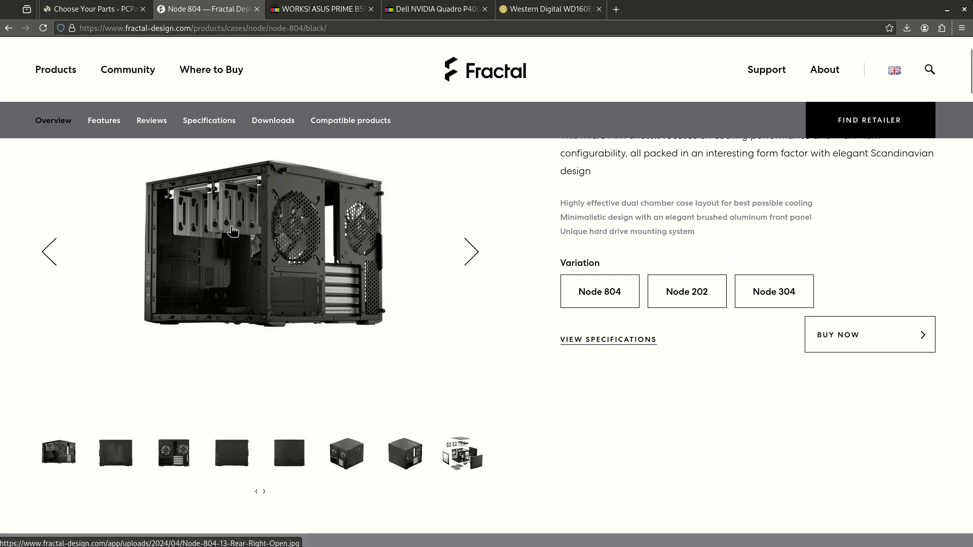
# - Continue through the Node 804's side, fan interior, front, windowed-side and rear photos, then return to the list
pyautogui.click(472, 249)
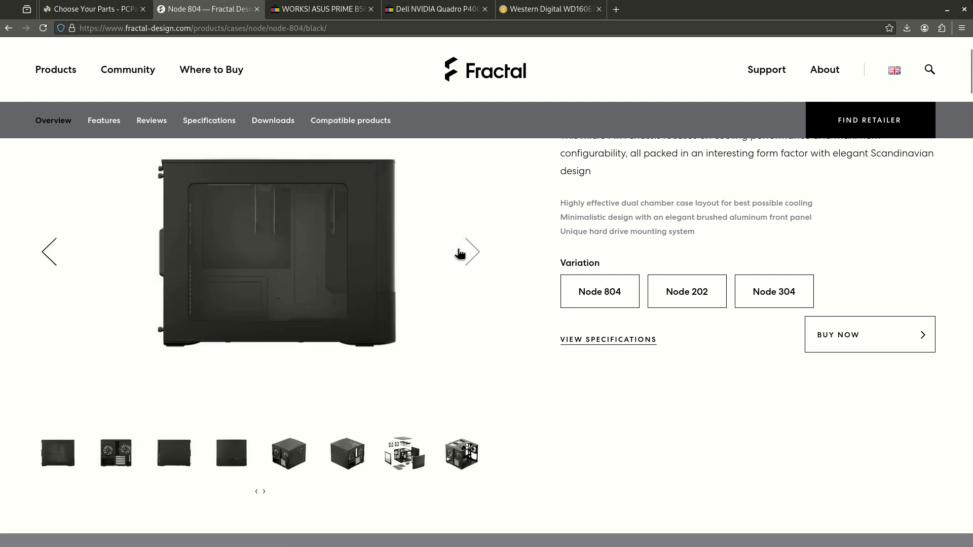
pyautogui.click(472, 250)
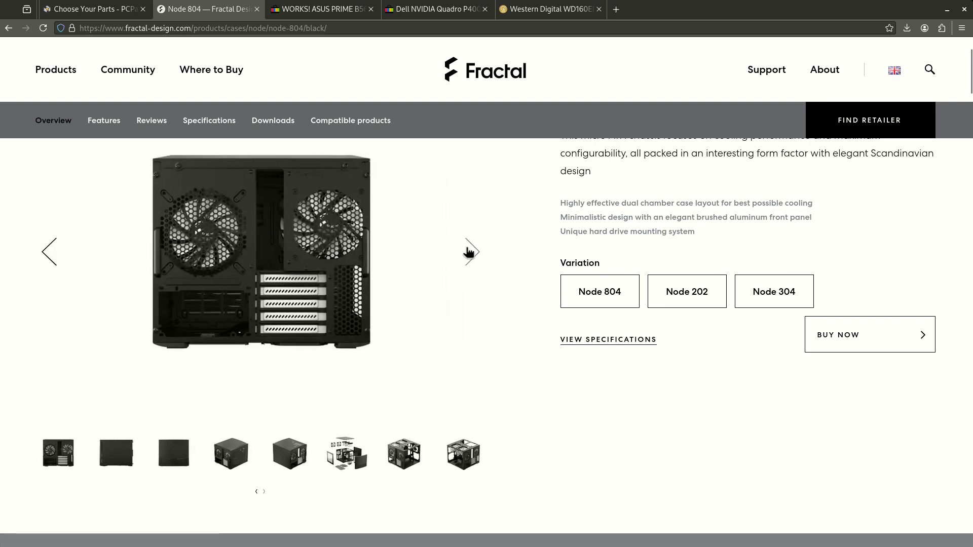
pyautogui.click(468, 252)
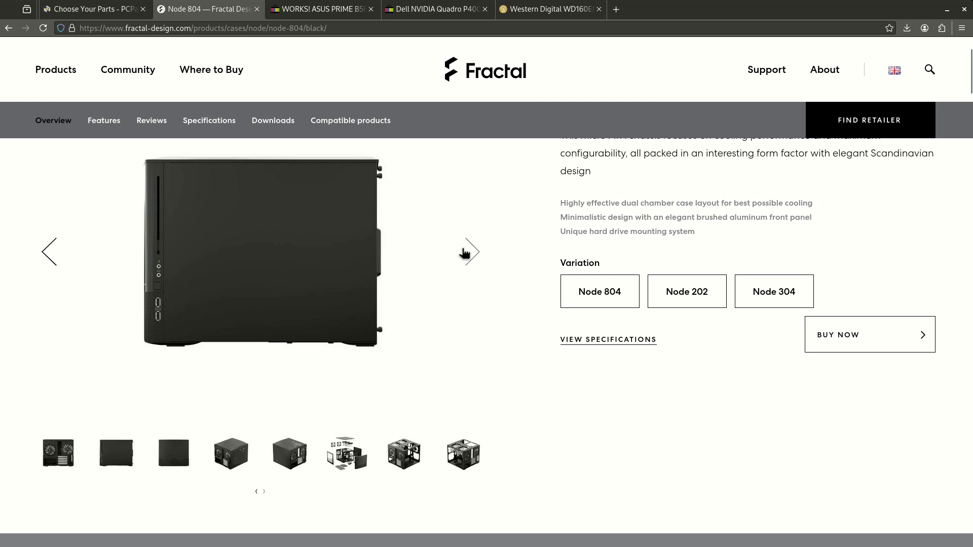
pyautogui.click(461, 252)
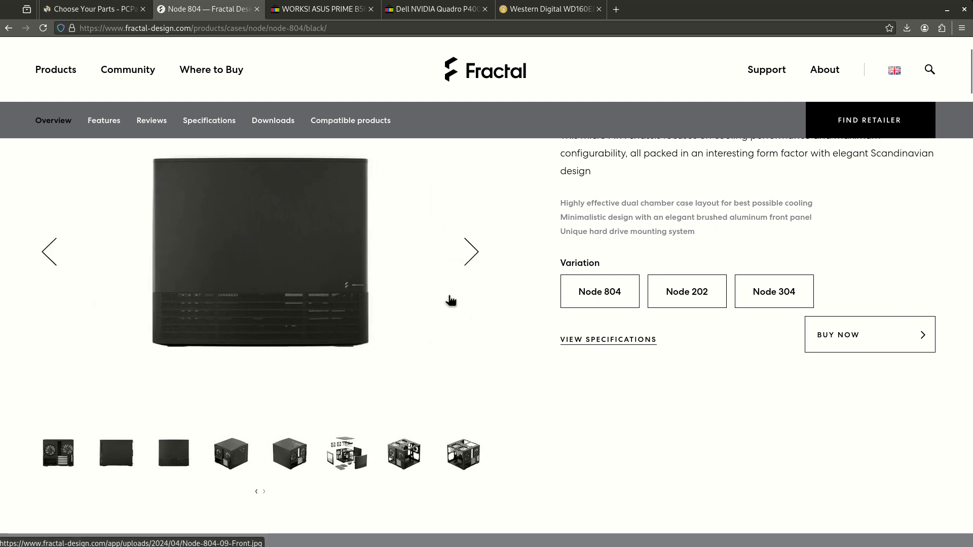
pyautogui.click(470, 263)
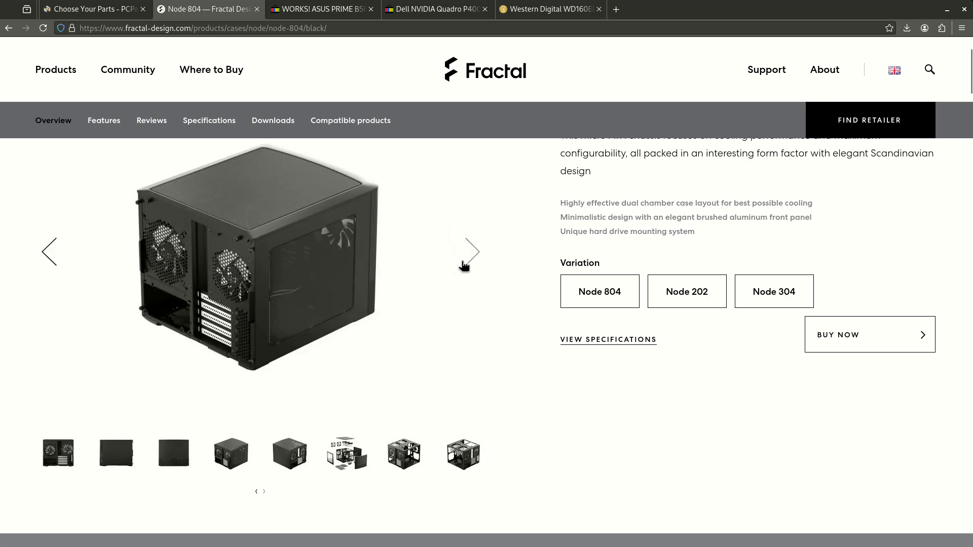
pyautogui.click(463, 264)
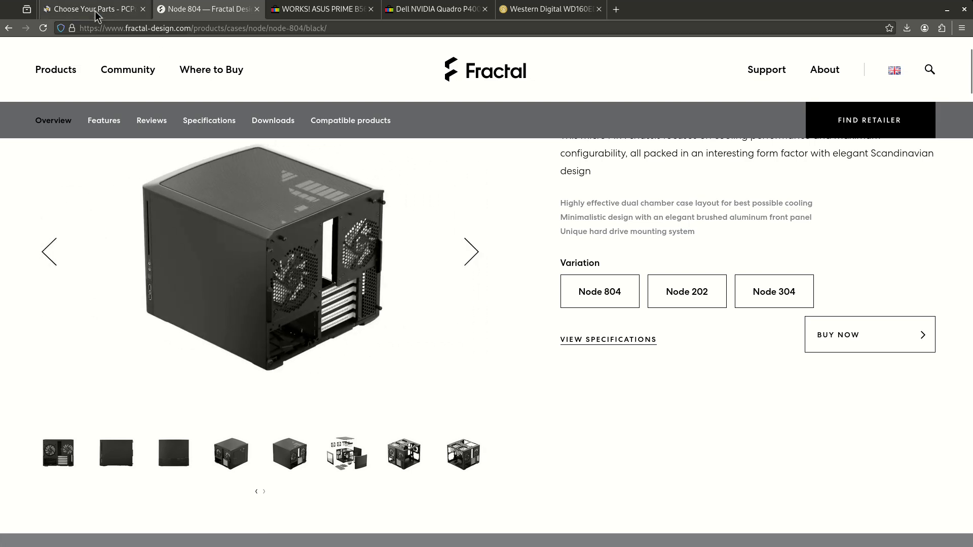
pyautogui.click(101, 9)
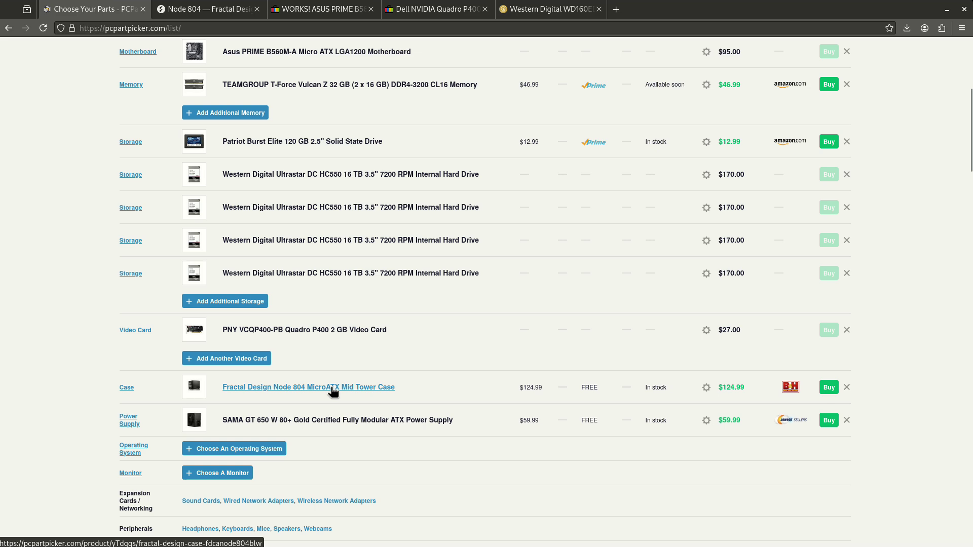
# - Scroll through the Motherboard Usage and Power Supply Connector Usage diagrams
pyautogui.scroll(5, 309, 393)
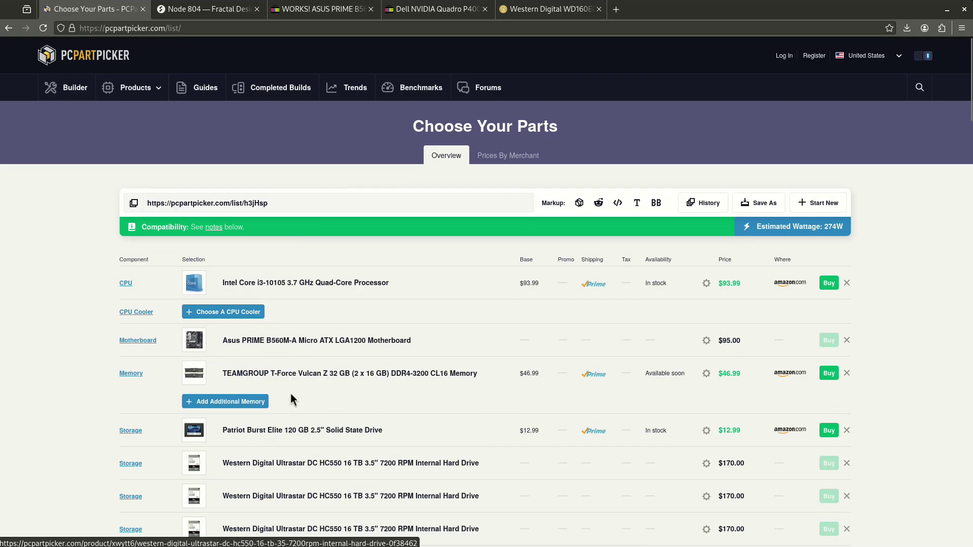
pyautogui.scroll(-4, 390, 284)
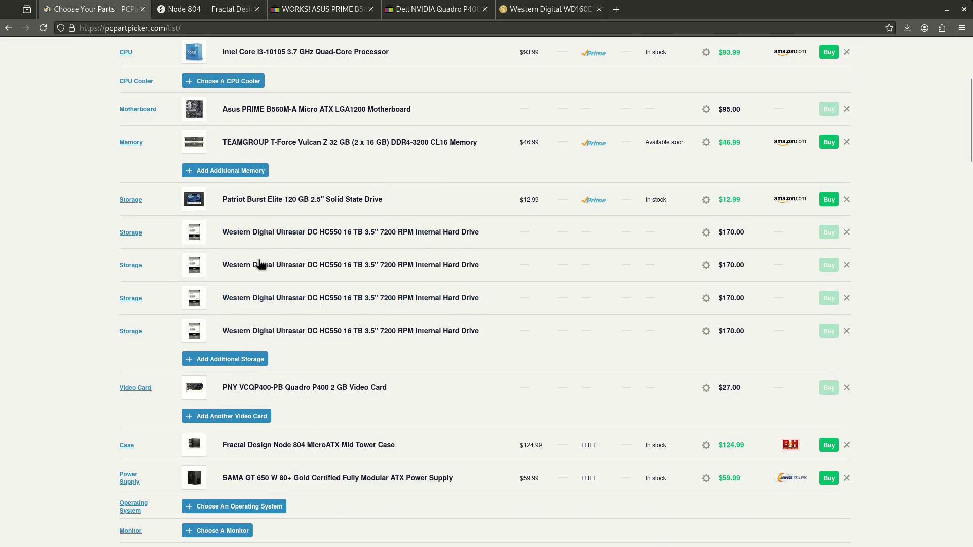
pyautogui.scroll(-6, 261, 314)
pyautogui.scroll(-7, 260, 320)
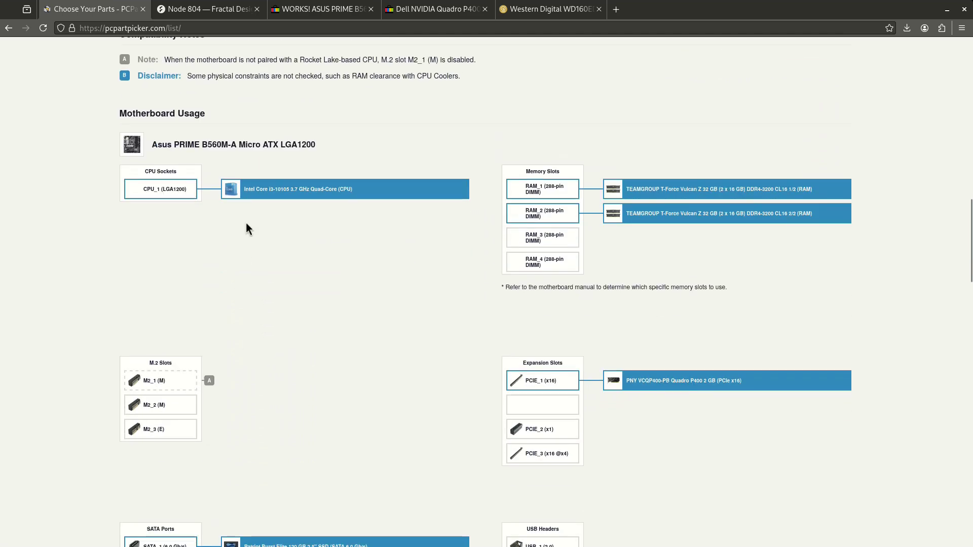
pyautogui.scroll(-3, 256, 224)
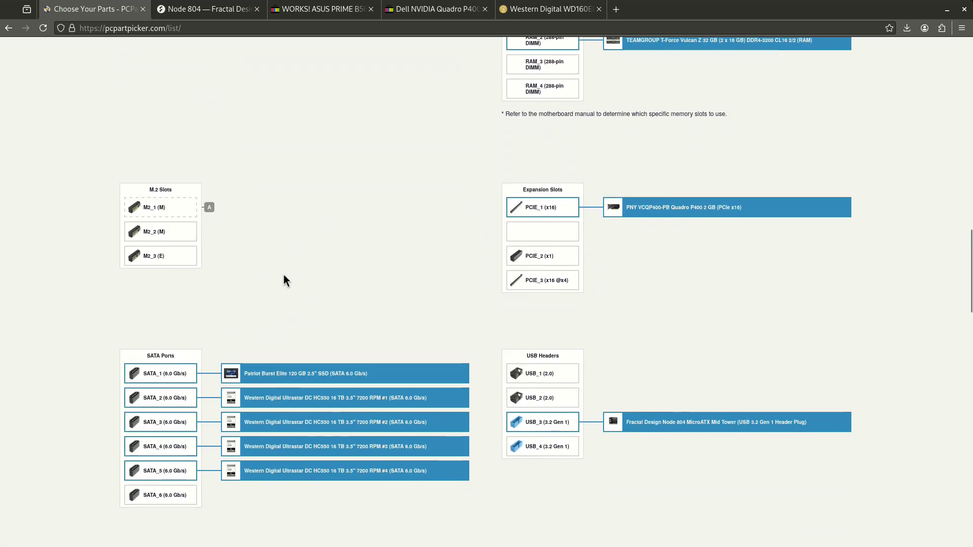
pyautogui.scroll(-1, 169, 476)
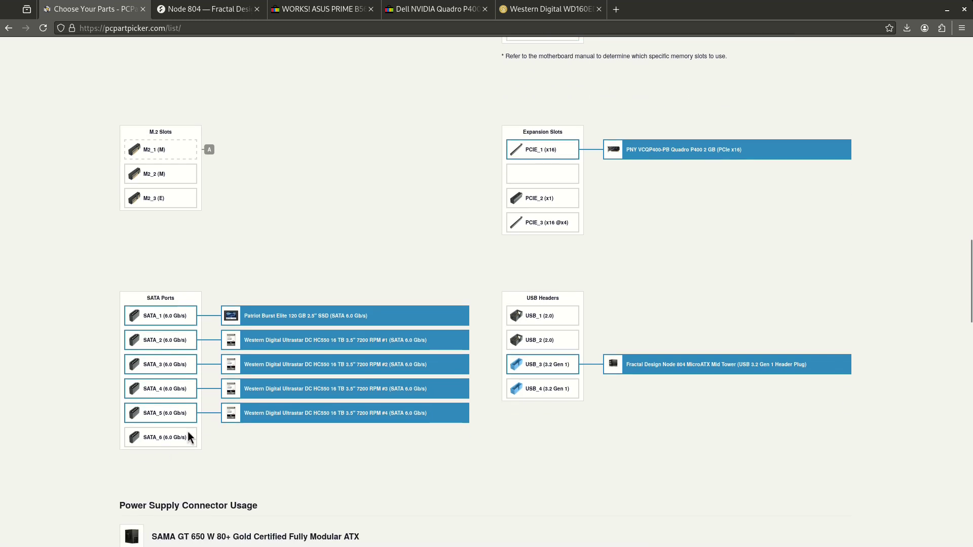
pyautogui.scroll(-4, 439, 265)
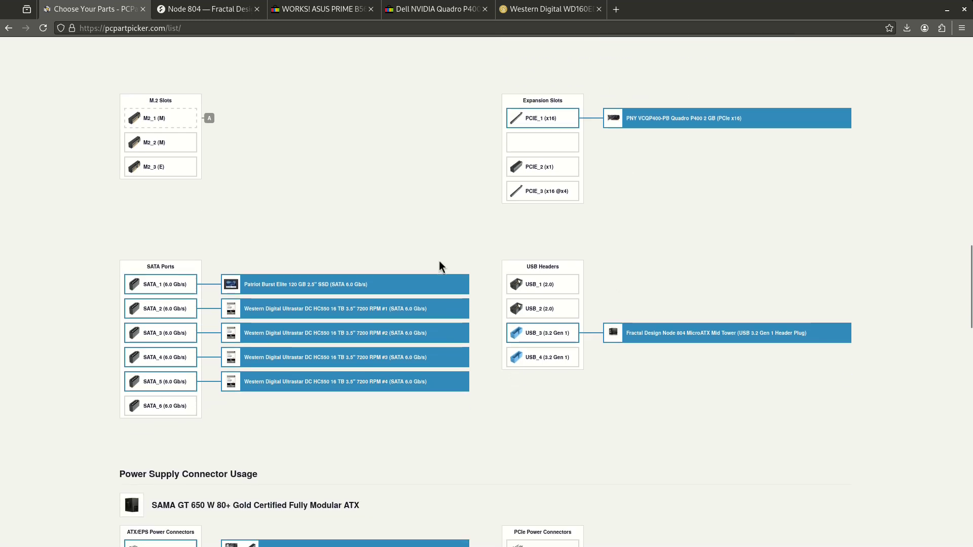
pyautogui.scroll(-2, 200, 282)
pyautogui.scroll(-3, 248, 260)
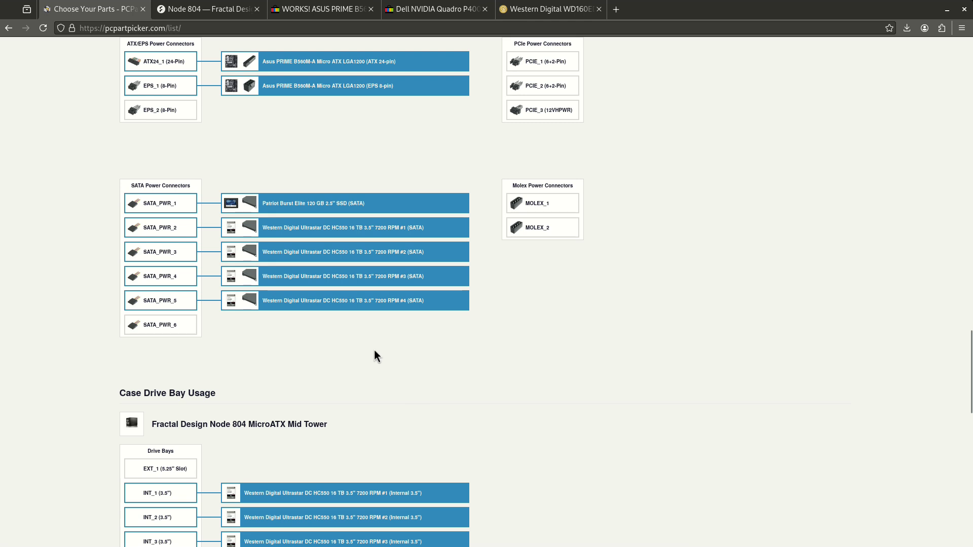
pyautogui.scroll(-3, 270, 354)
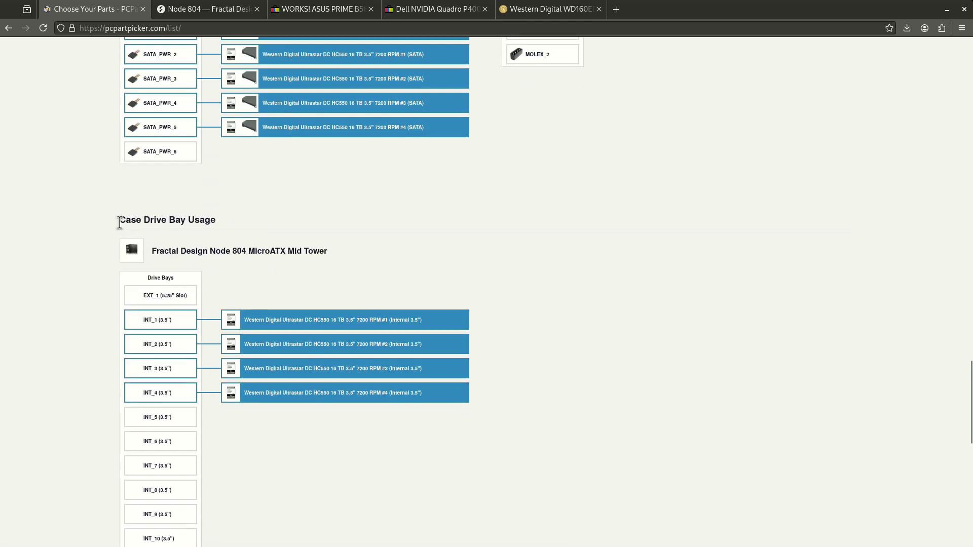
# - Highlight the Case Drive Bay Usage heading and continue down to the Part List Price History chart
pyautogui.moveTo(117, 219); pyautogui.dragTo(213, 227)
pyautogui.click(219, 229)
pyautogui.scroll(-1, 233, 278)
pyautogui.scroll(-2, 232, 278)
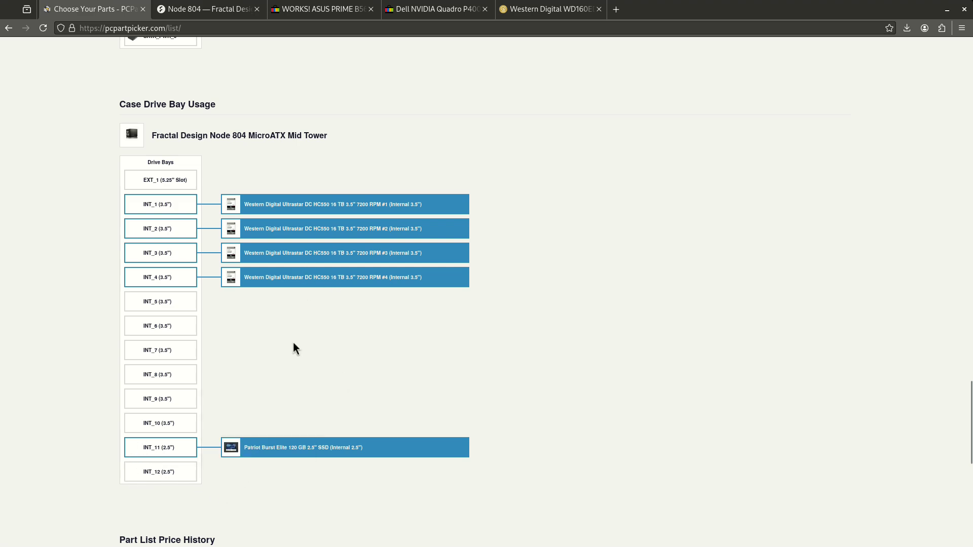
pyautogui.scroll(-6, 258, 268)
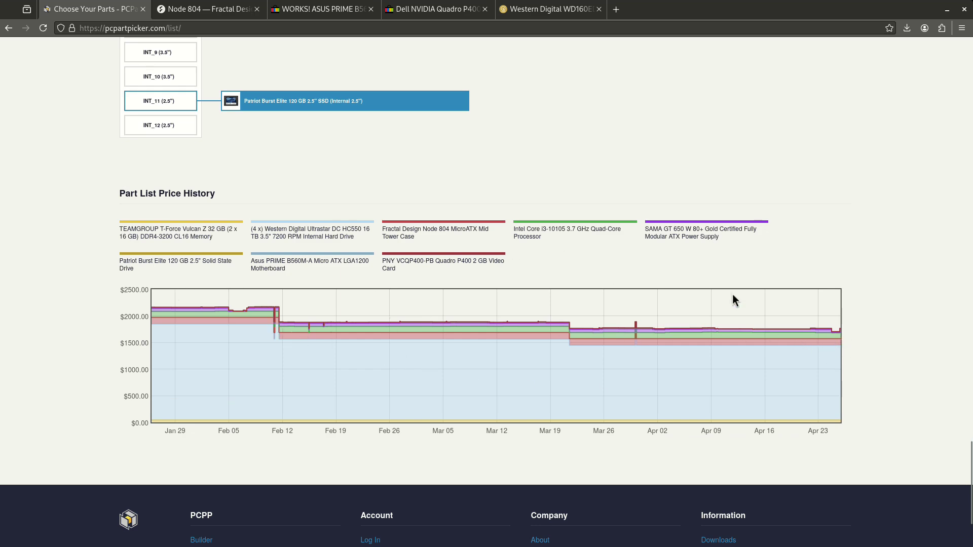
pyautogui.scroll(11, 732, 294)
# - Highlight the $1140.95 list total and scroll through the revised parts list
pyautogui.scroll(15, 403, 263)
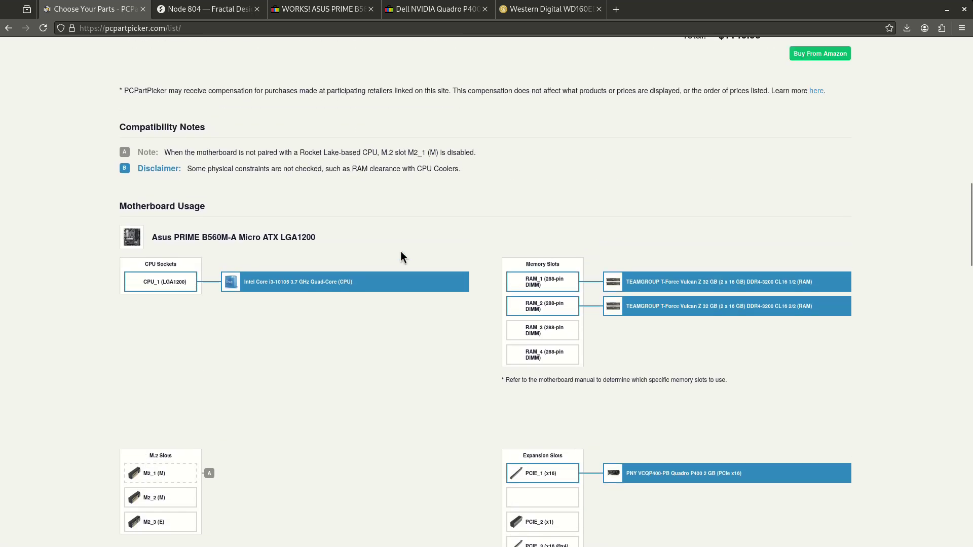
pyautogui.doubleClick(731, 345)
pyautogui.click(721, 378)
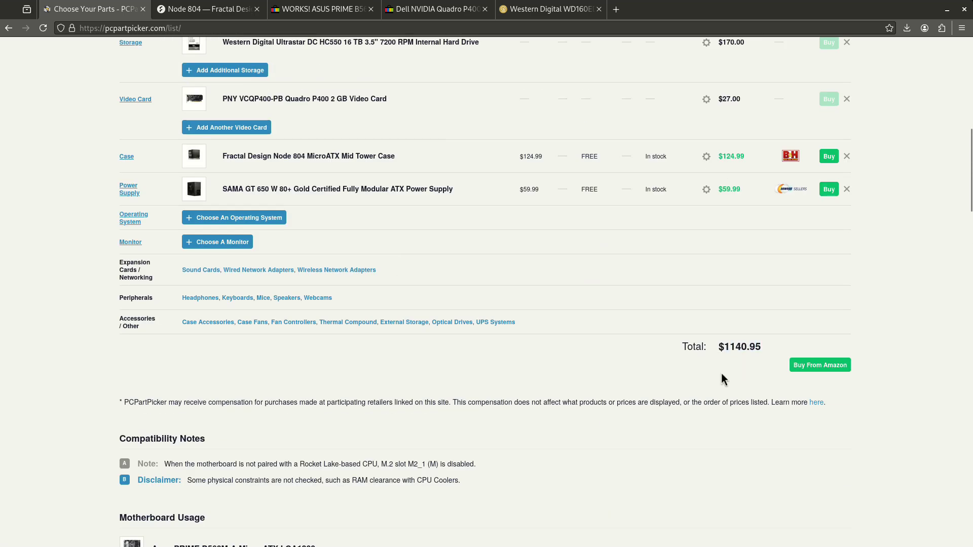
pyautogui.scroll(4, 523, 360)
pyautogui.scroll(2, 598, 304)
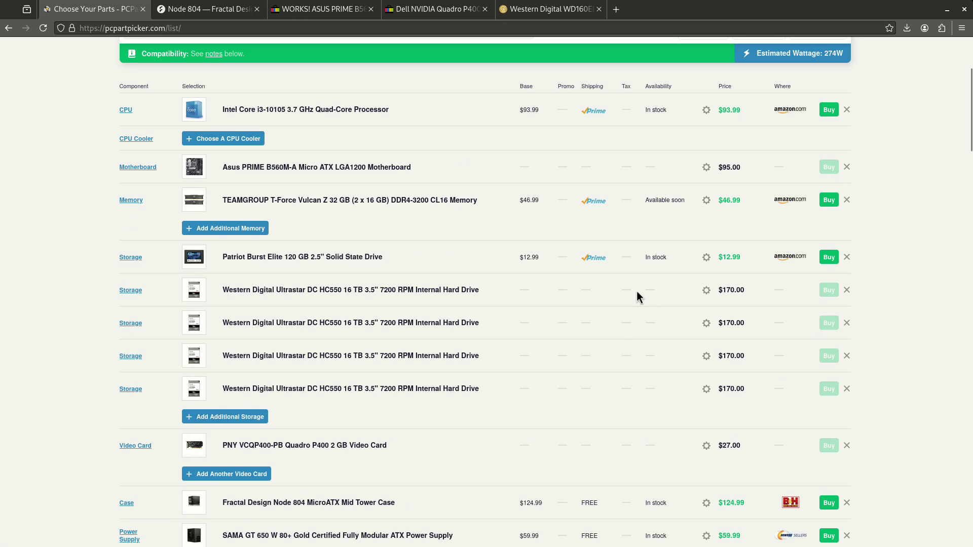
pyautogui.scroll(-5, 600, 240)
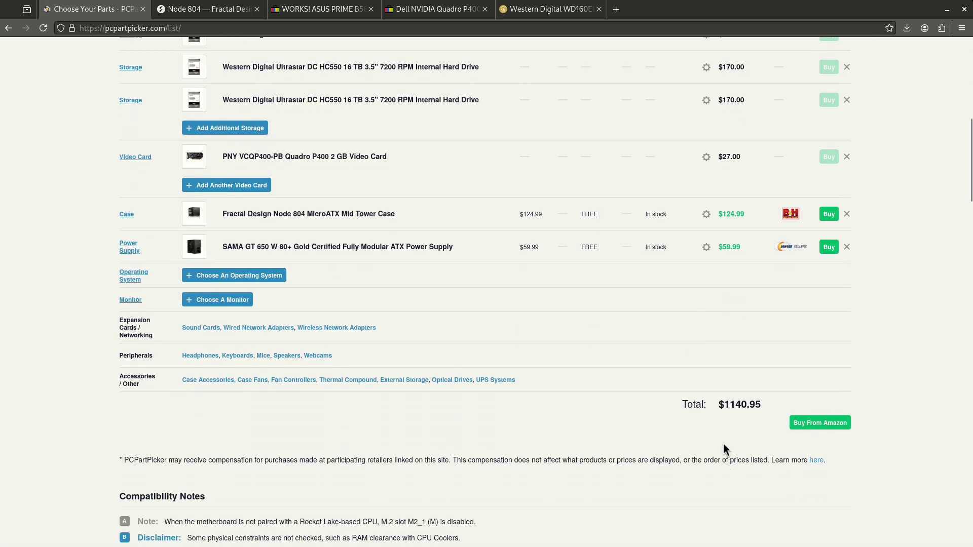
pyautogui.scroll(3, 713, 403)
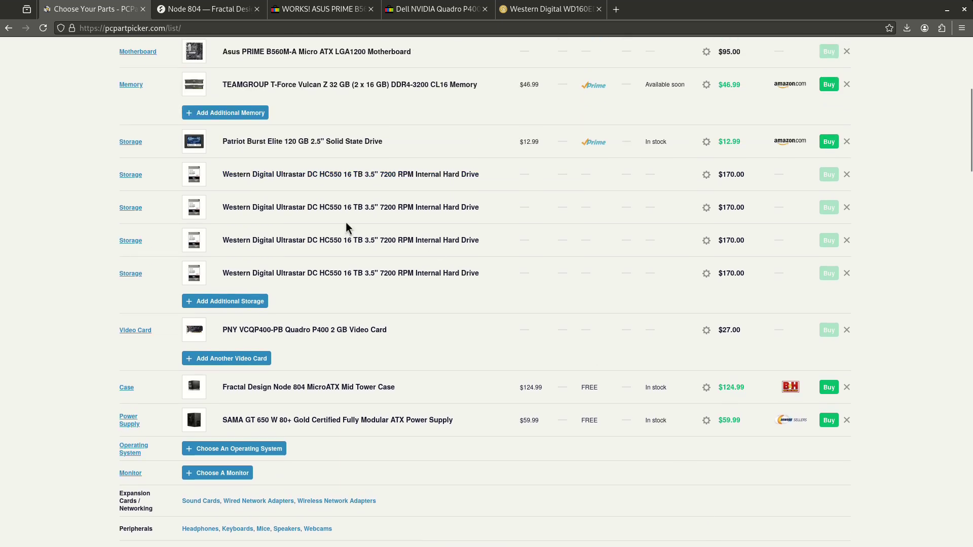
pyautogui.scroll(2, 355, 226)
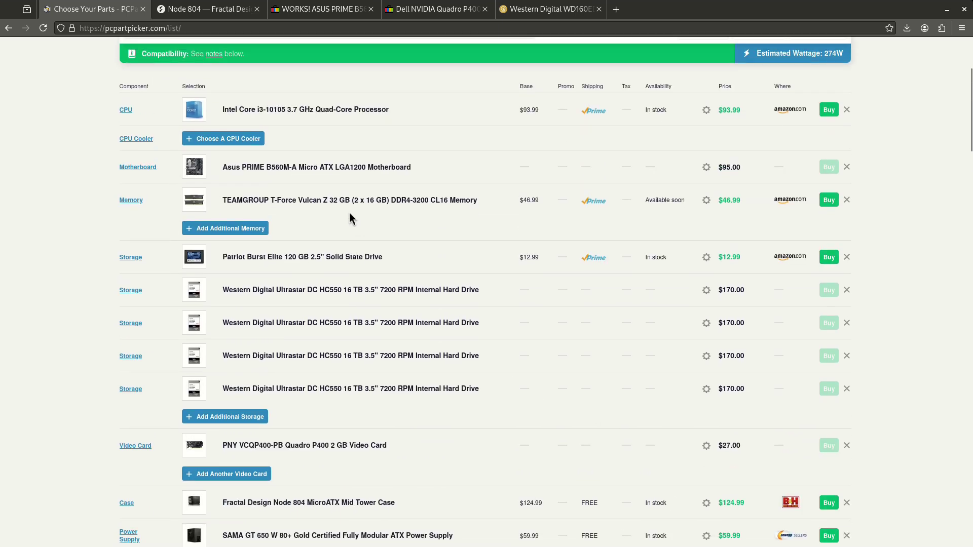
pyautogui.scroll(-1, 349, 339)
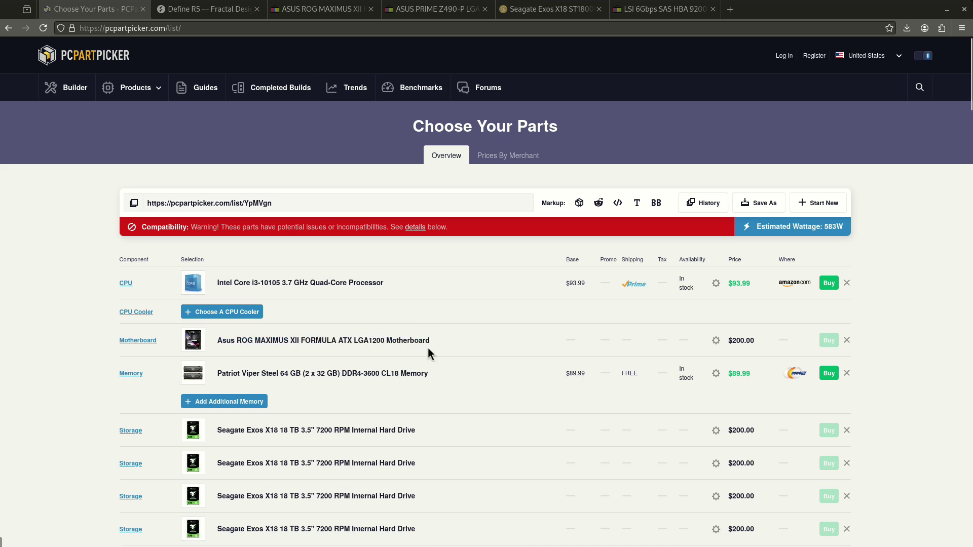
# - Switch to the eBay listing for the used ASUS ROG Maximus XII Hero at US $200.00
pyautogui.click(317, 9)
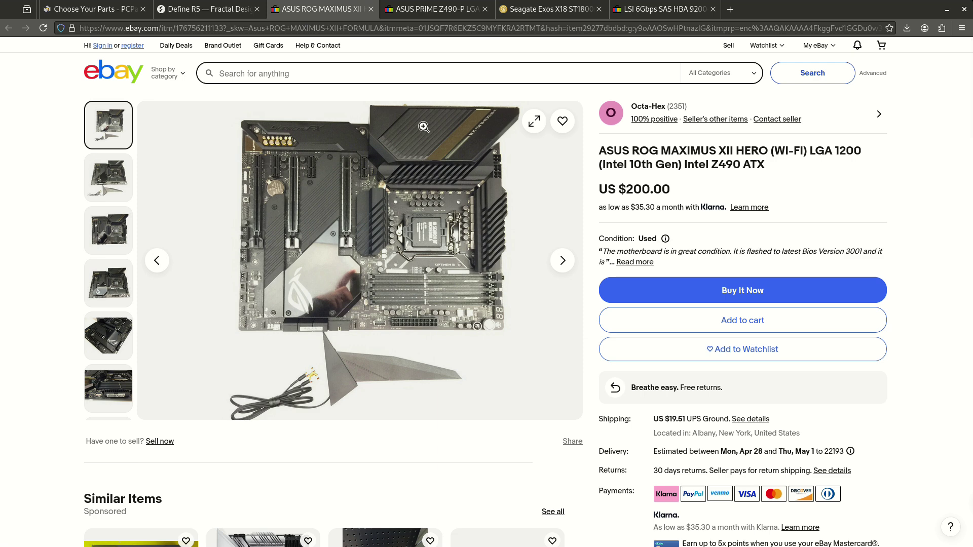
# - Check the US $72.96 PRIME Z490-P listing, then go back to the ROG Maximus XII Hero listing
pyautogui.click(431, 16)
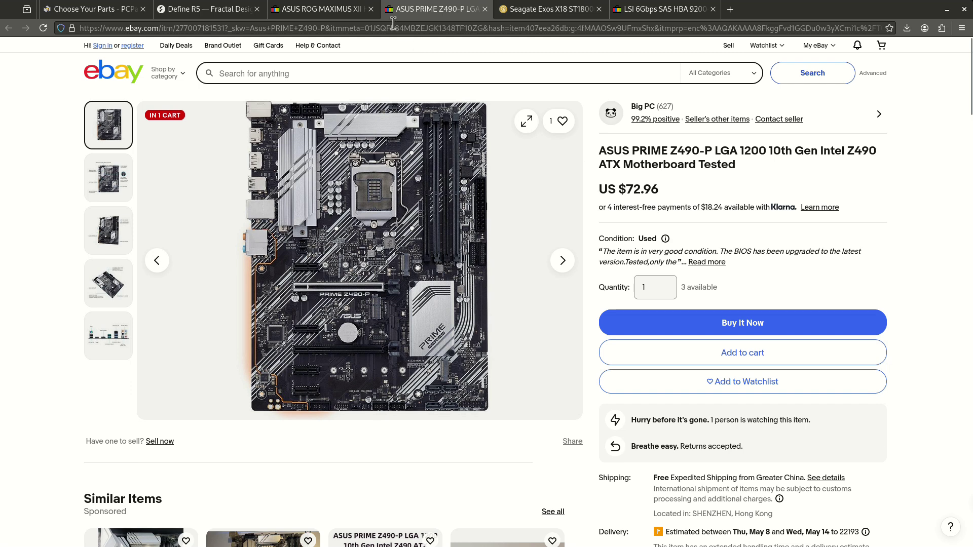
pyautogui.click(350, 9)
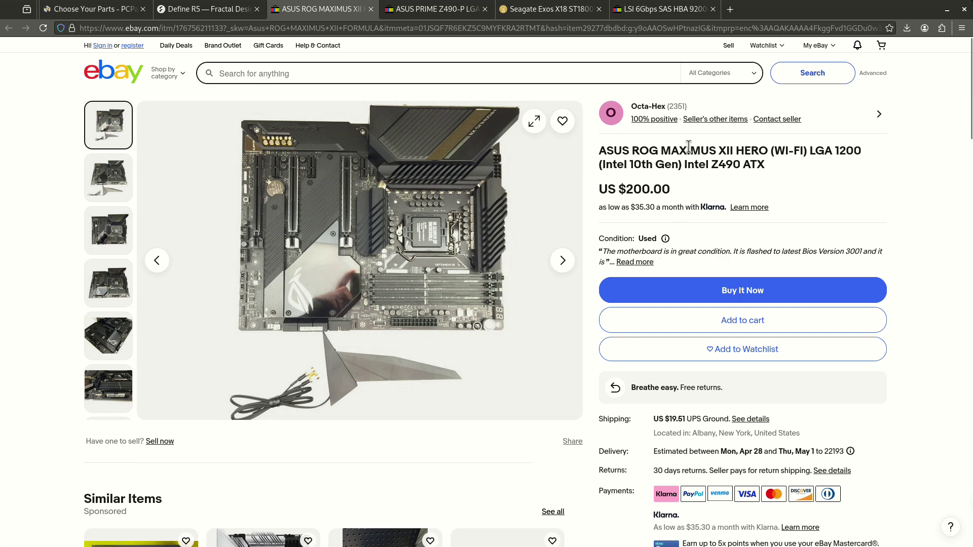
# - Return to the parts list and scroll down to the six Exos X18 18 TB storage rows
pyautogui.click(94, 9)
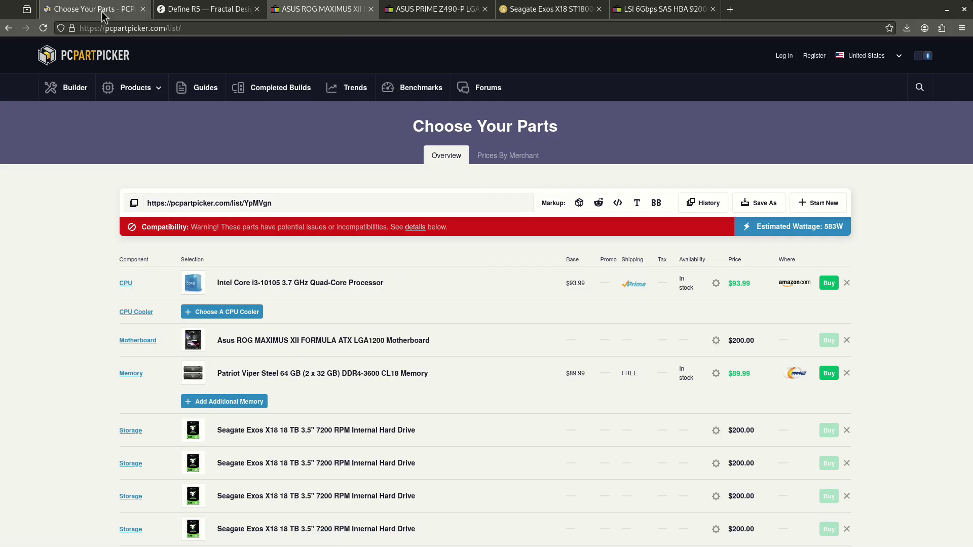
pyautogui.scroll(-2, 324, 334)
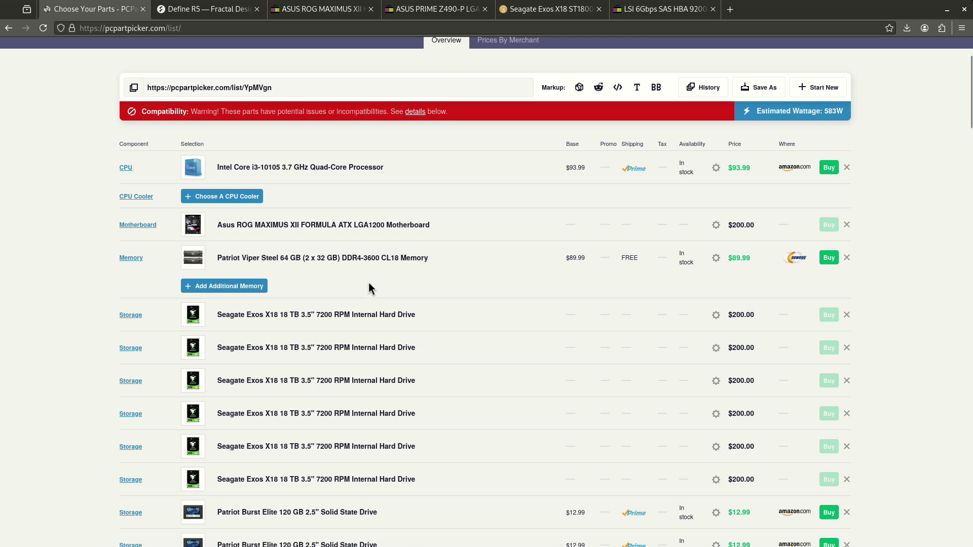
pyautogui.scroll(-1, 383, 291)
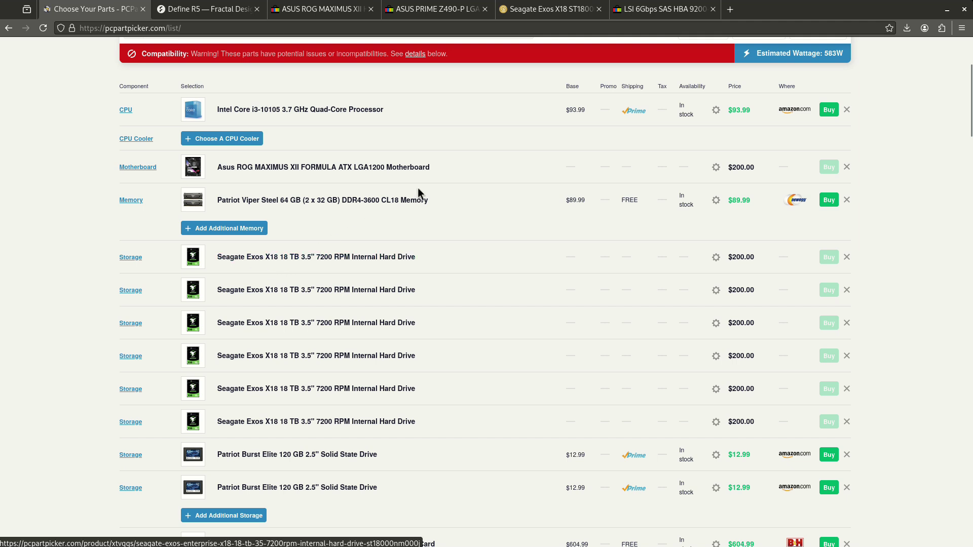
# - On the ServerPartDeals Exos X18 page, highlight the 21K power-on hours figure, then return to the list
pyautogui.click(518, 13)
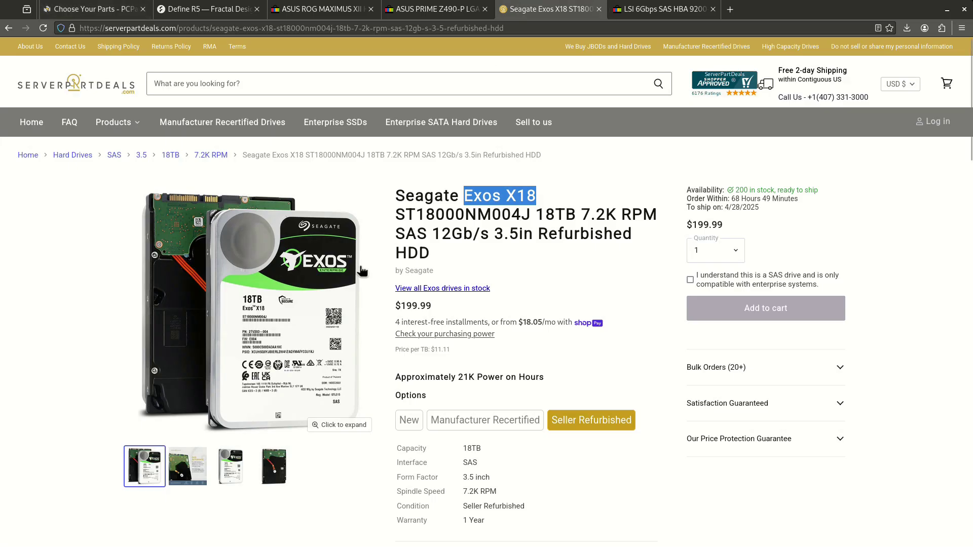
pyautogui.click(480, 239)
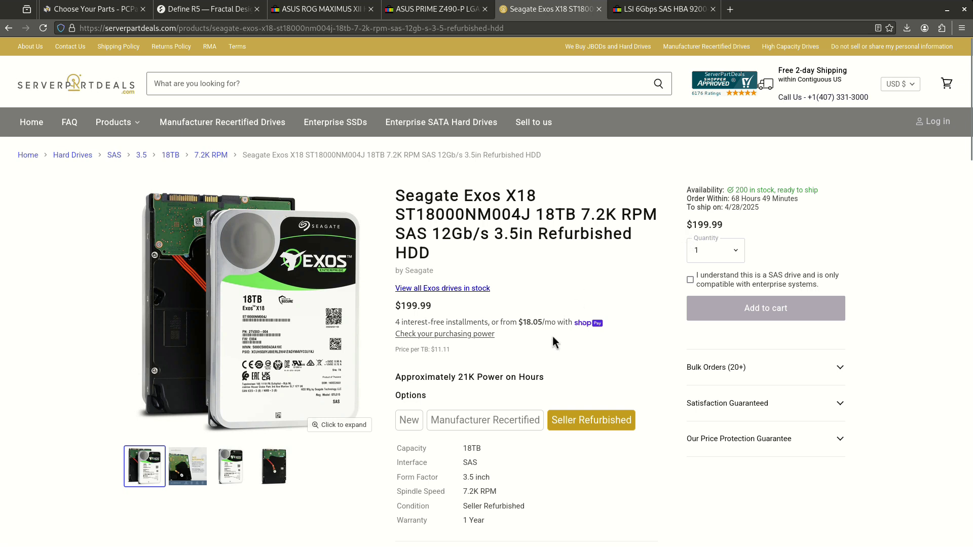
pyautogui.moveTo(449, 380); pyautogui.dragTo(472, 380)
pyautogui.click(472, 380)
pyautogui.click(96, 10)
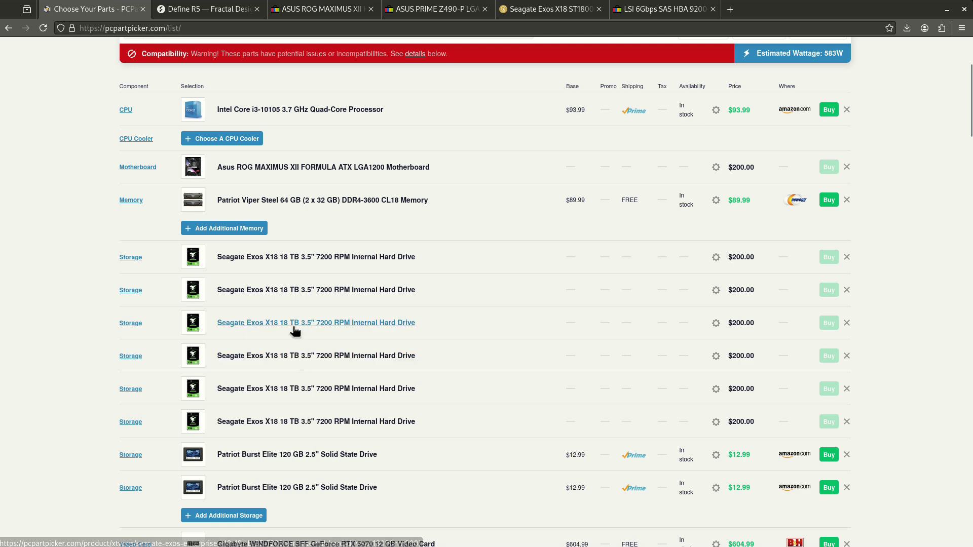
pyautogui.click(212, 9)
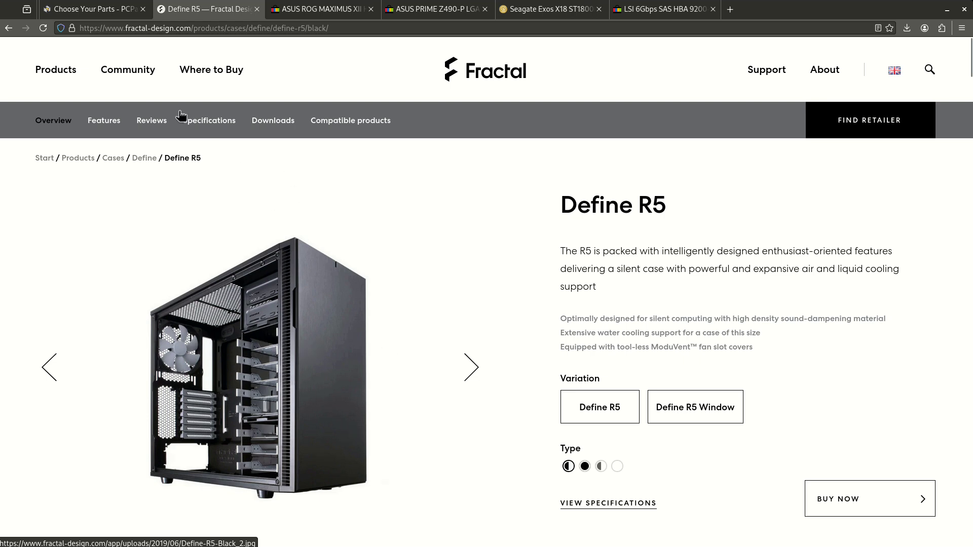
# - Scroll the list down to the Define R5 case and Toughpower GF3 750 W PSU, then back up
pyautogui.click(109, 14)
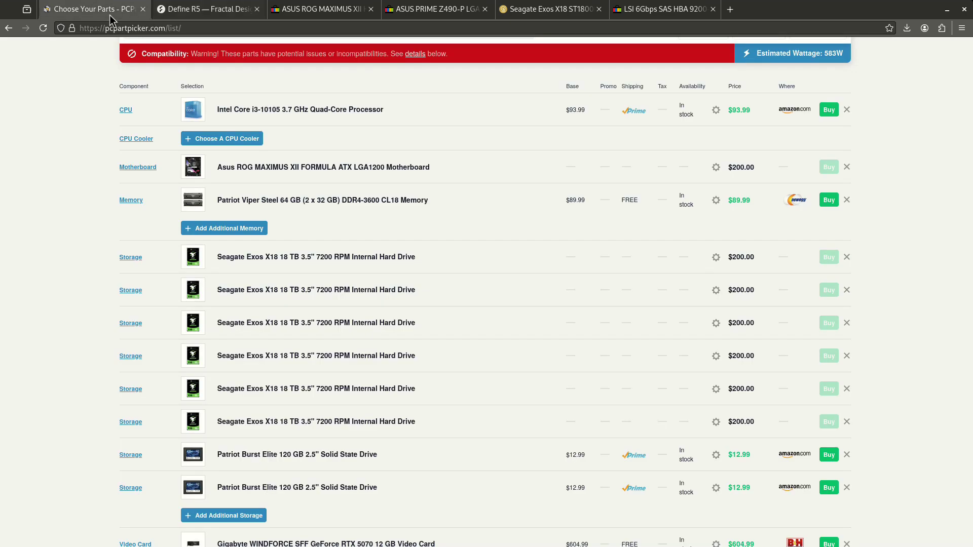
pyautogui.scroll(-5, 349, 379)
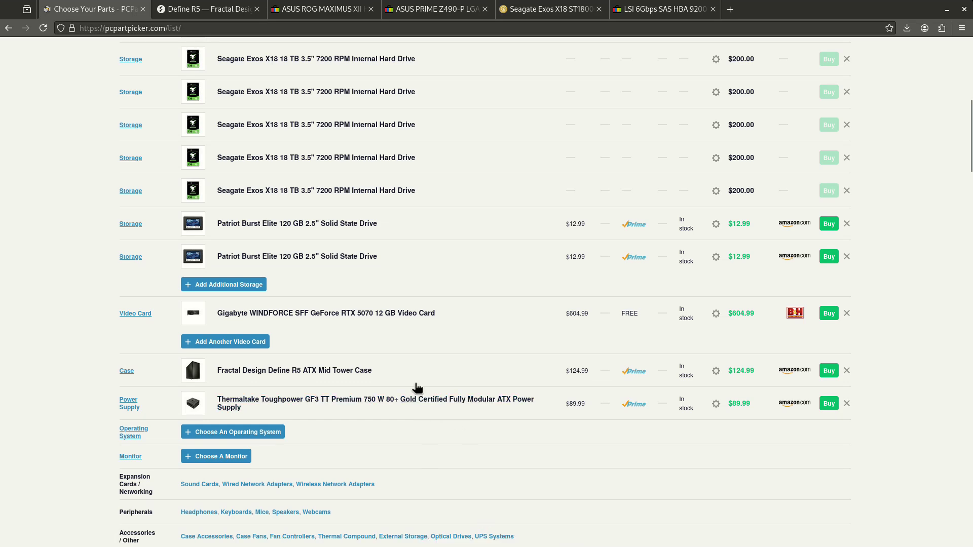
pyautogui.scroll(4, 397, 384)
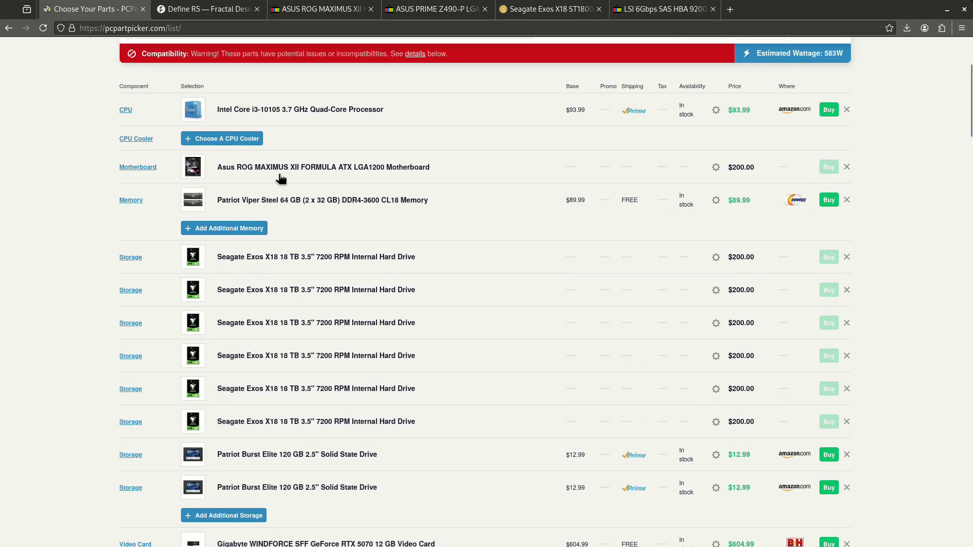
pyautogui.scroll(-8, 256, 251)
pyautogui.scroll(3, 261, 259)
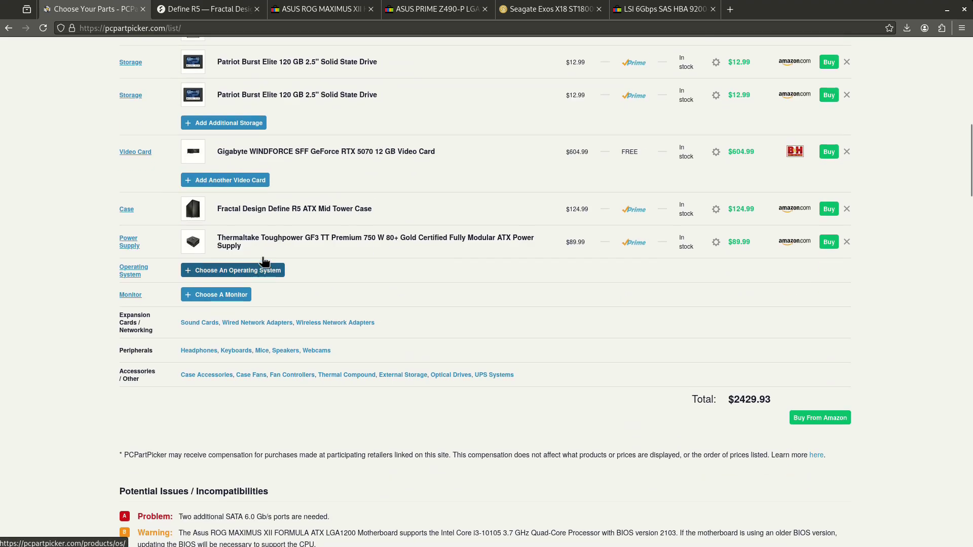
pyautogui.scroll(-14, 274, 245)
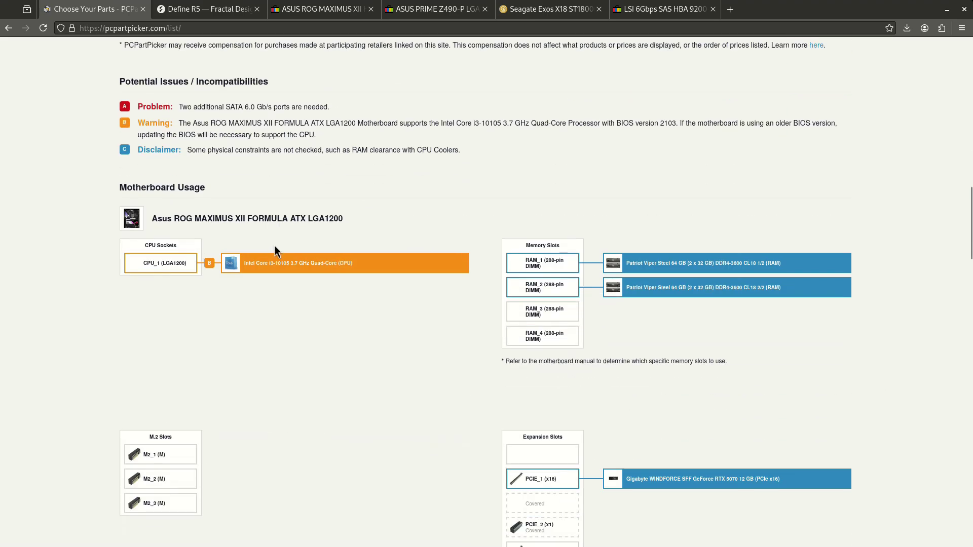
pyautogui.scroll(-5, 274, 269)
pyautogui.scroll(1, 174, 330)
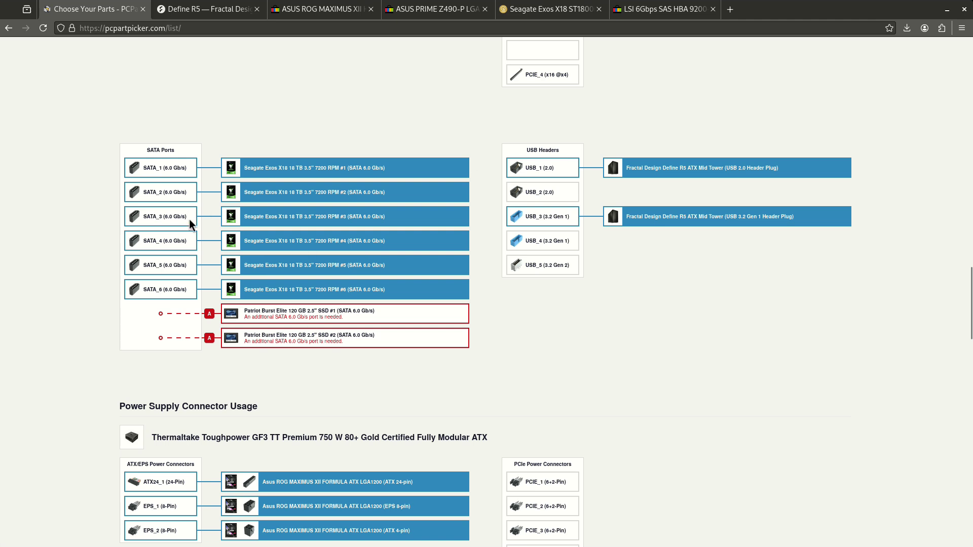
pyautogui.scroll(3, 356, 223)
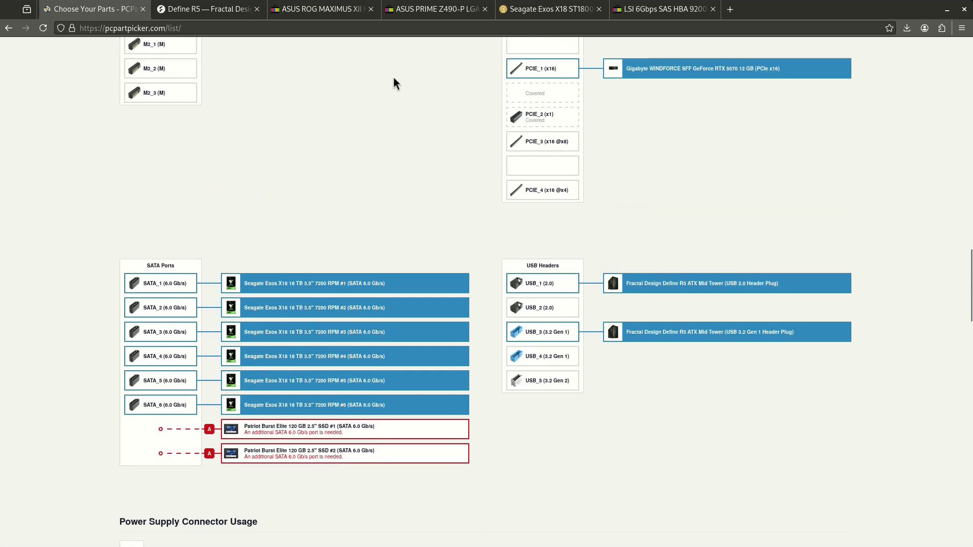
pyautogui.click(658, 9)
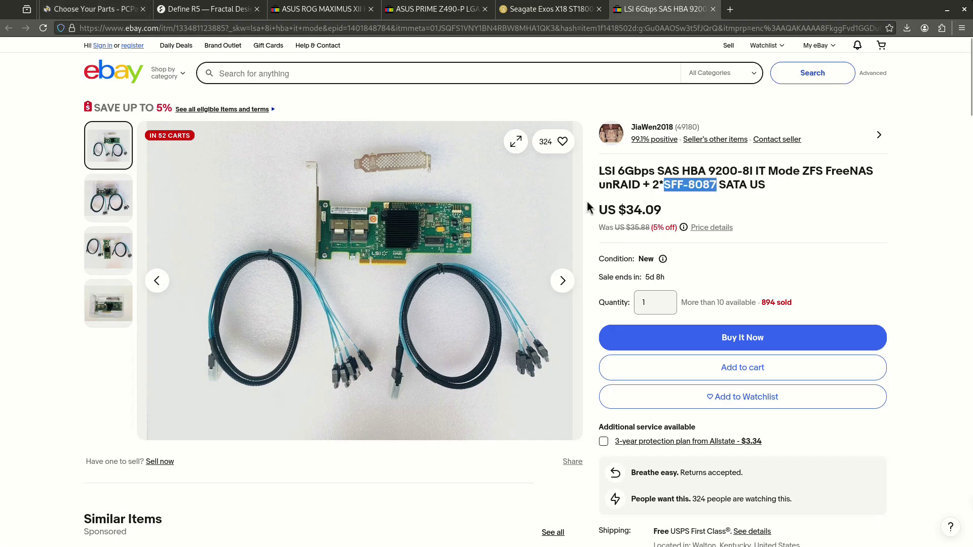
pyautogui.click(755, 208)
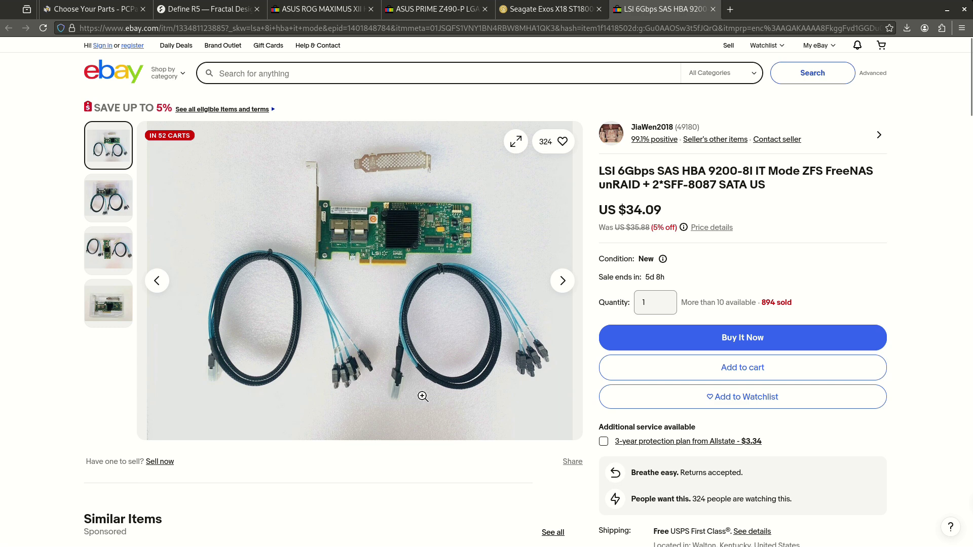
pyautogui.hotkey('ctrl', 'Tab')
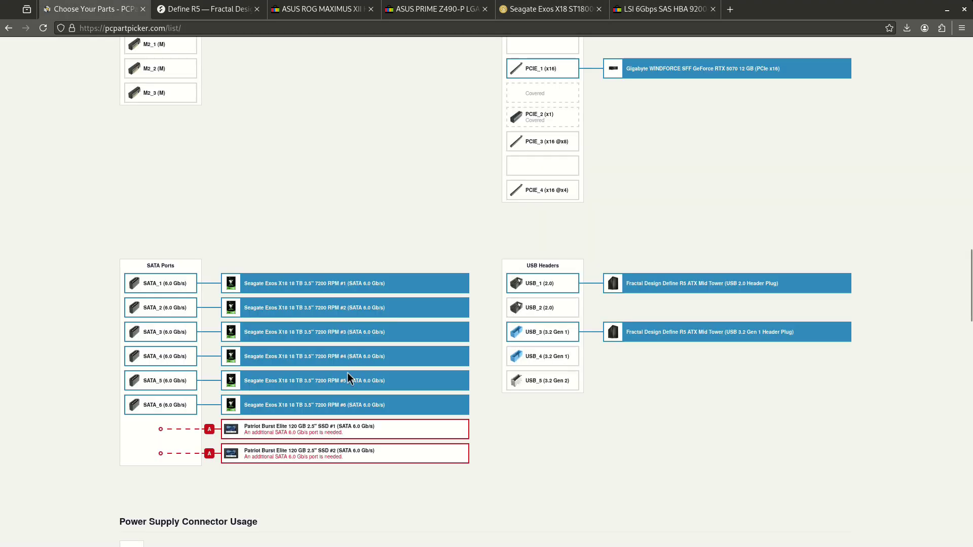
pyautogui.scroll(-15, 348, 377)
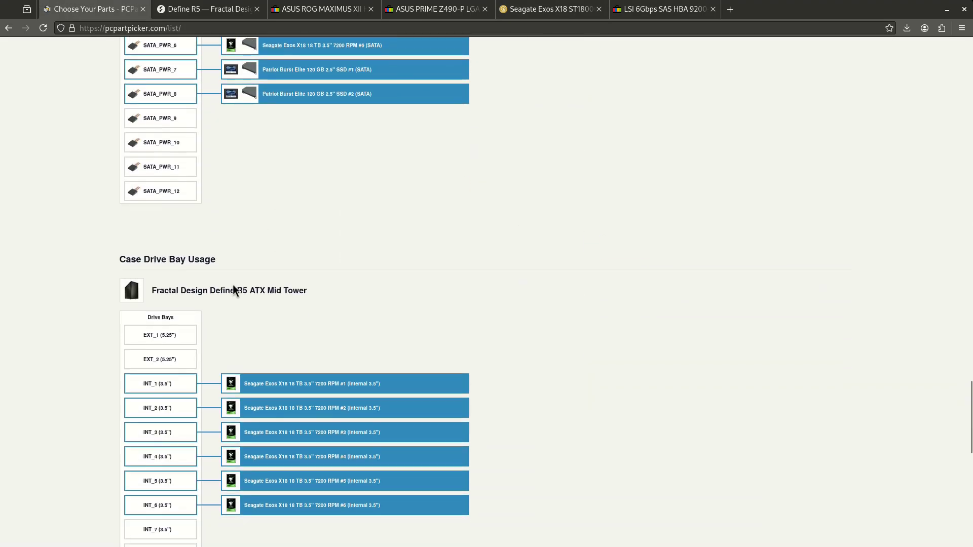
pyautogui.scroll(-4, 232, 284)
pyautogui.scroll(7, 221, 281)
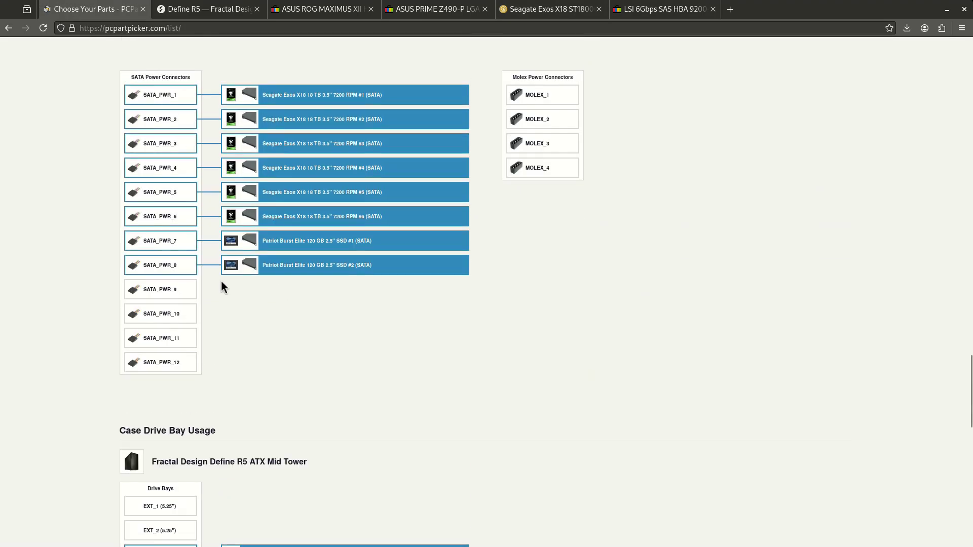
pyautogui.scroll(10, 224, 454)
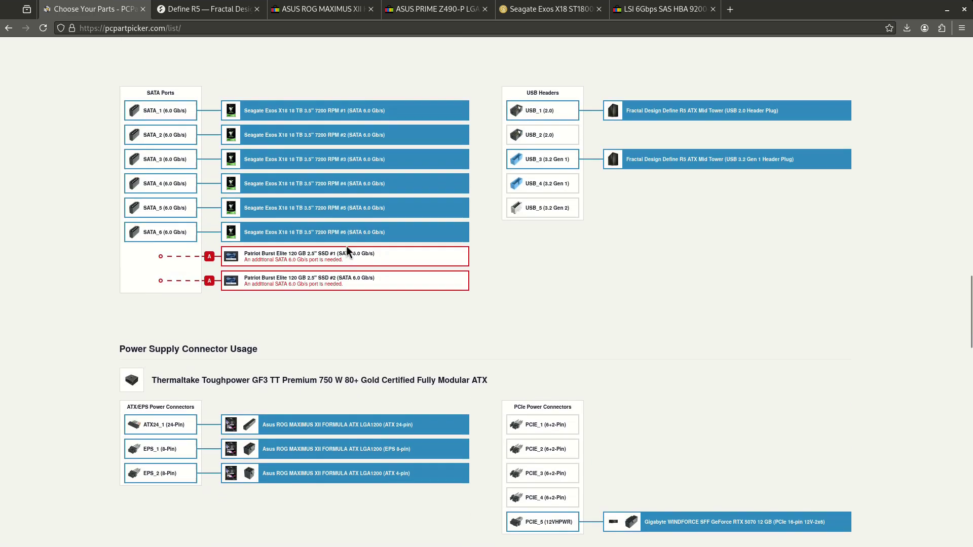
pyautogui.scroll(2, 346, 250)
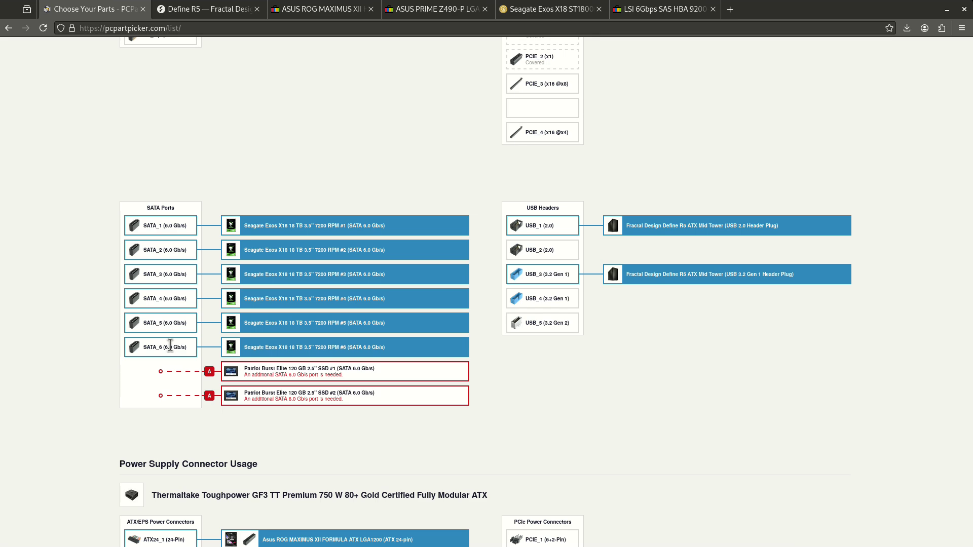
pyautogui.scroll(8, 345, 290)
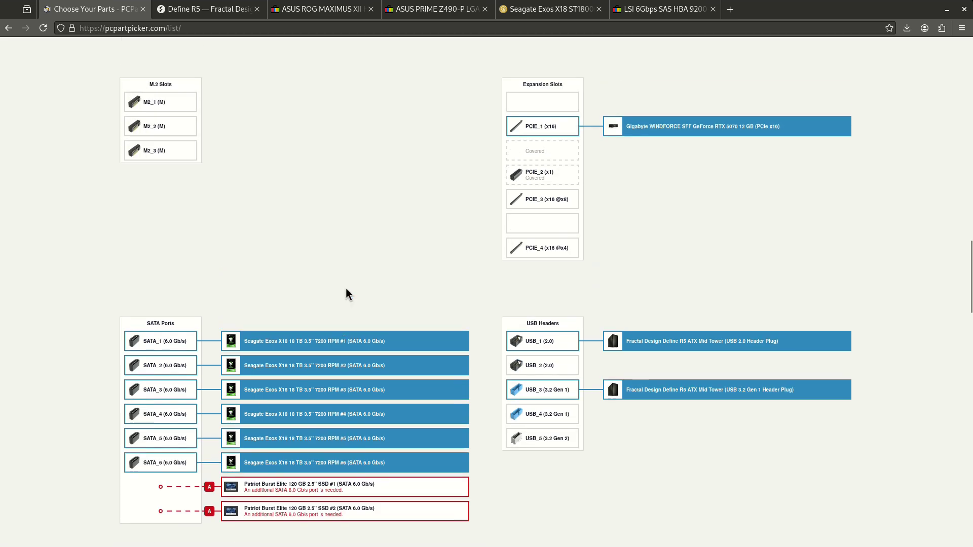
pyautogui.scroll(-2, 332, 317)
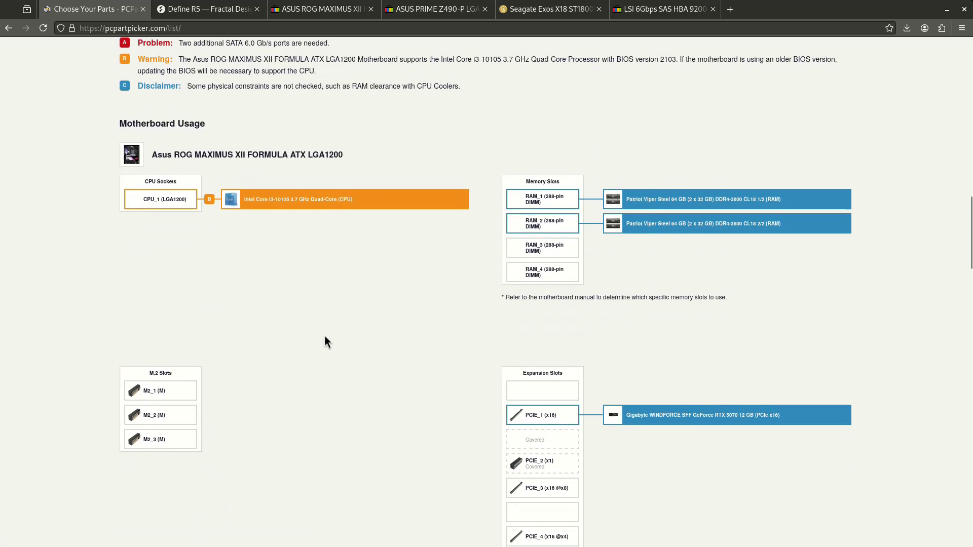
pyautogui.scroll(6, 322, 336)
pyautogui.scroll(6, 312, 337)
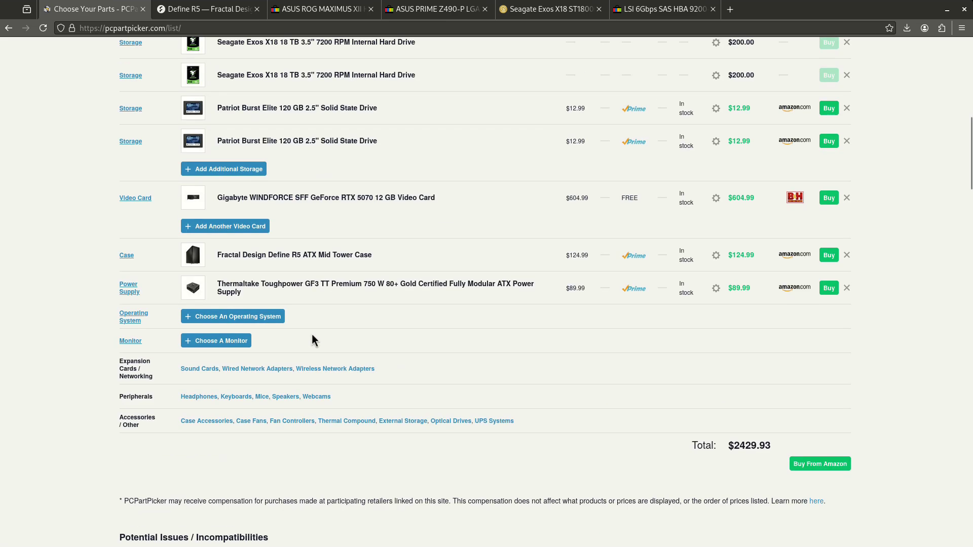
pyautogui.scroll(-2, 709, 423)
# - Select the $2429.93 total, trim the selection, then scroll back to the top of the list
pyautogui.moveTo(728, 388); pyautogui.dragTo(763, 390)
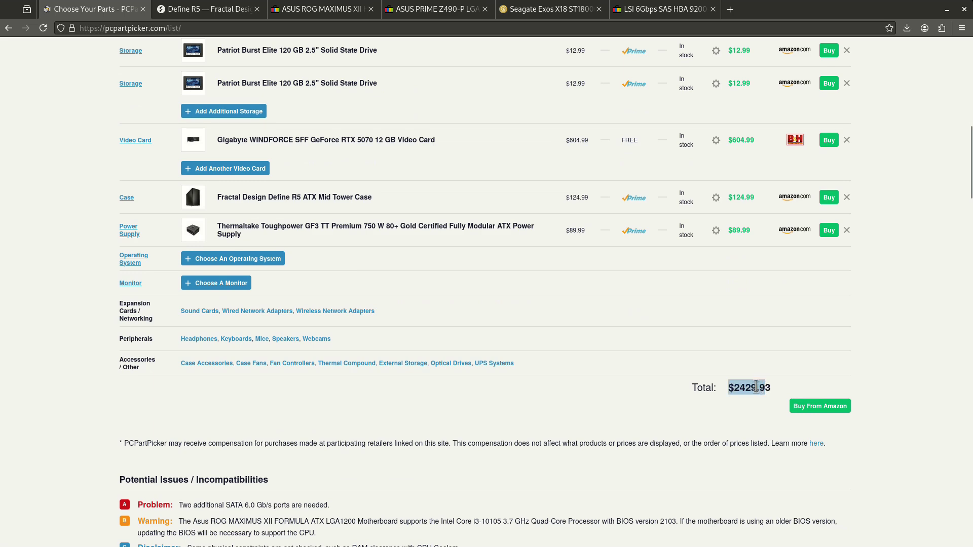
pyautogui.scroll(5, 757, 387)
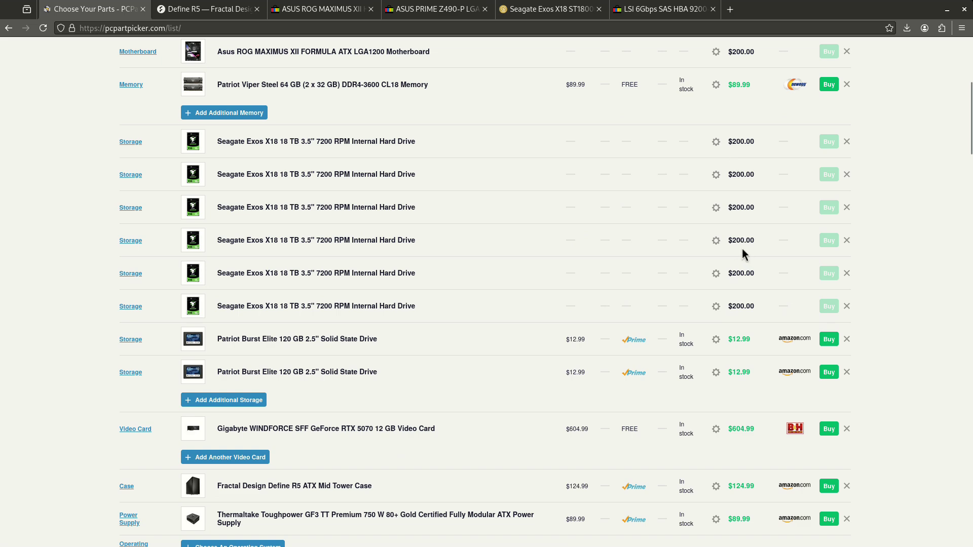
pyautogui.scroll(-3, 742, 248)
pyautogui.scroll(-3, 741, 301)
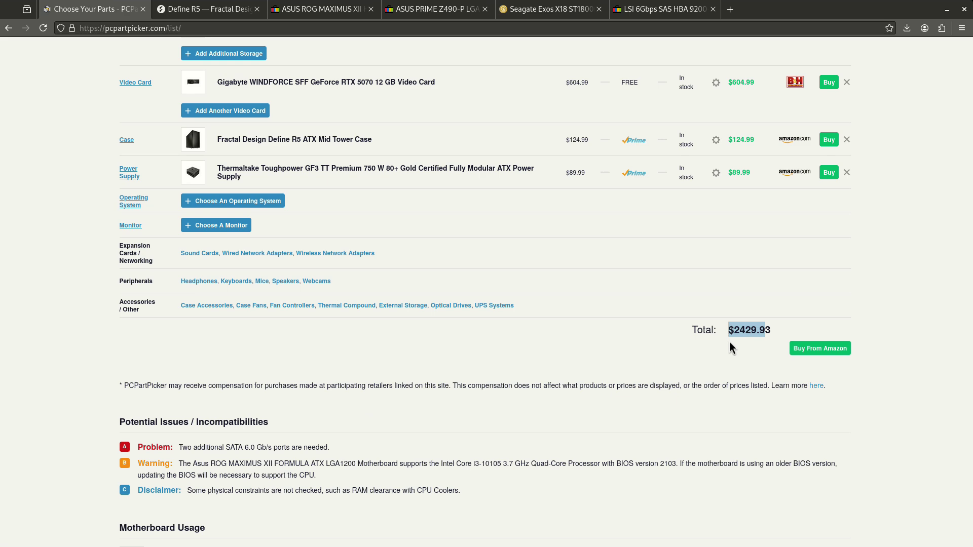
pyautogui.hotkey('shift', 'Left')
pyautogui.scroll(8, 730, 340)
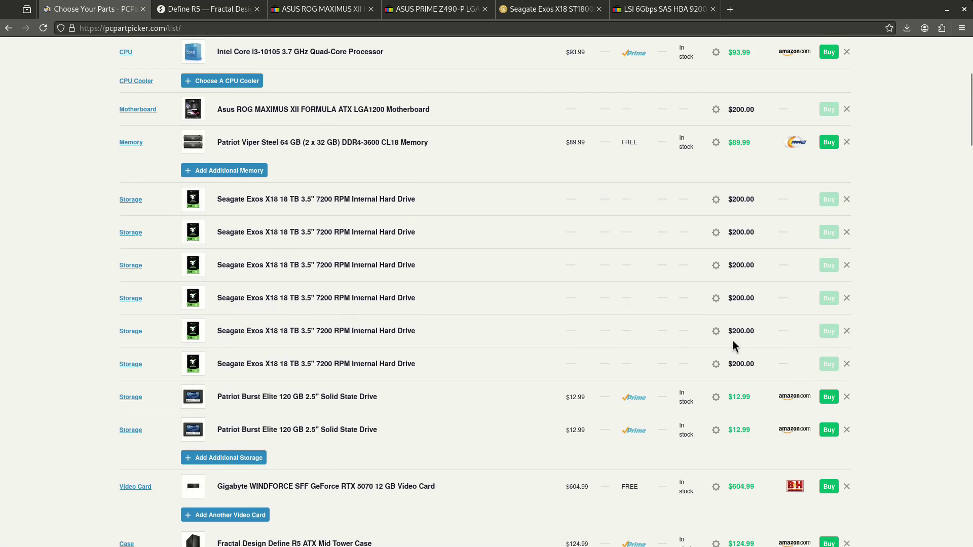
pyautogui.scroll(2, 732, 343)
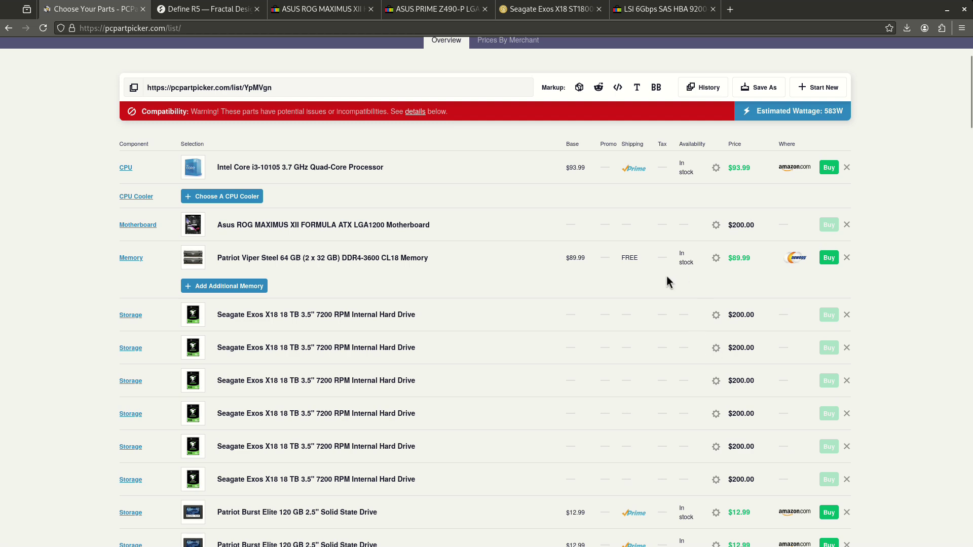
pyautogui.scroll(2, 641, 287)
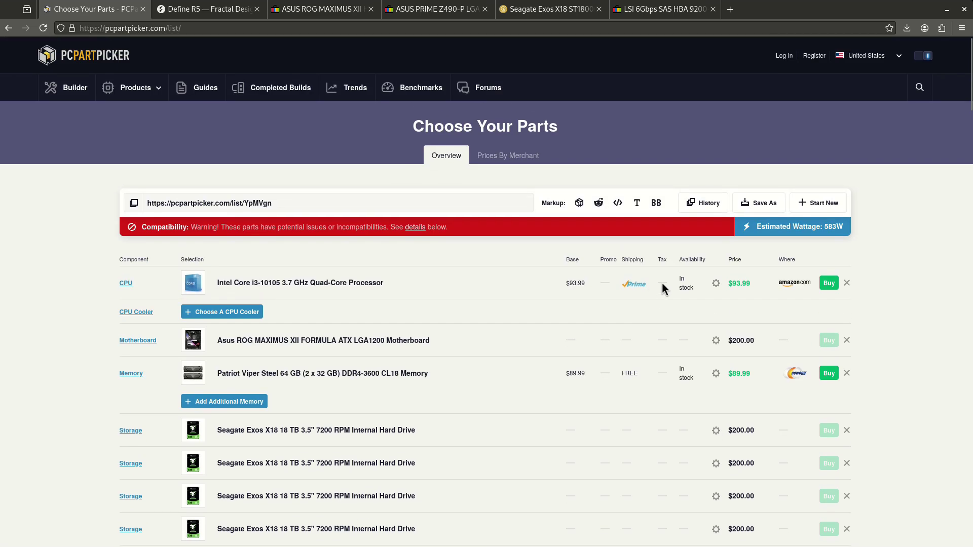